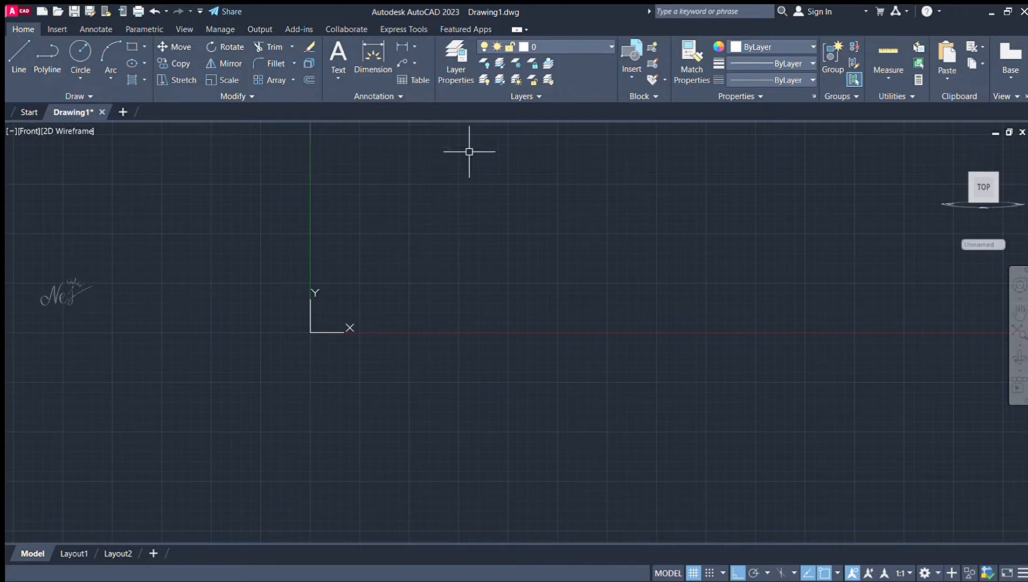
# Step: Draw the fork's upper prong with connected lines: 127 to the left, 12 up and 147 to the right
pyautogui.scroll(4, 488, 137)
pyautogui.scroll(-3, 490, 138)
pyautogui.scroll(2, 506, 142)
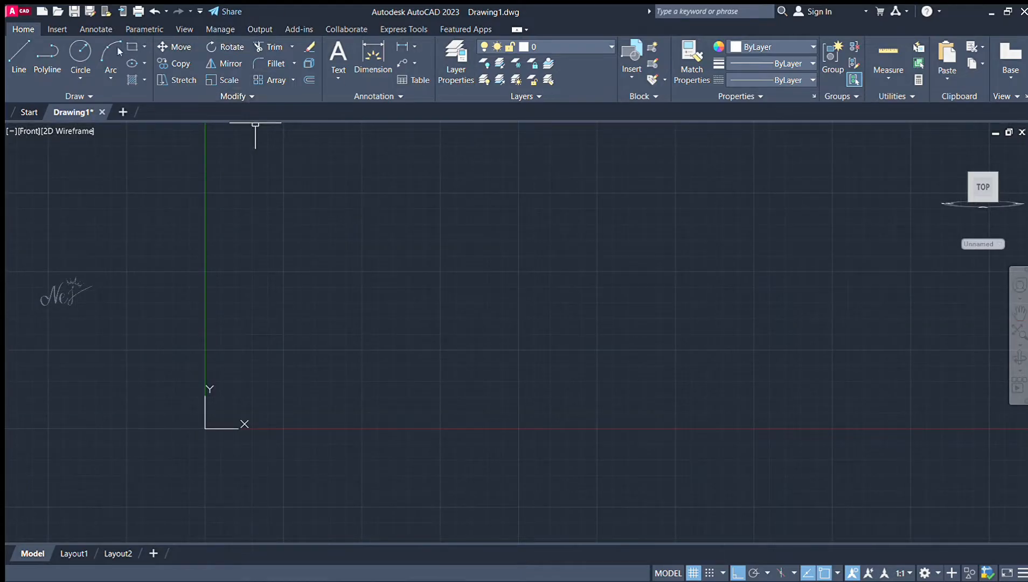
pyautogui.click(21, 60)
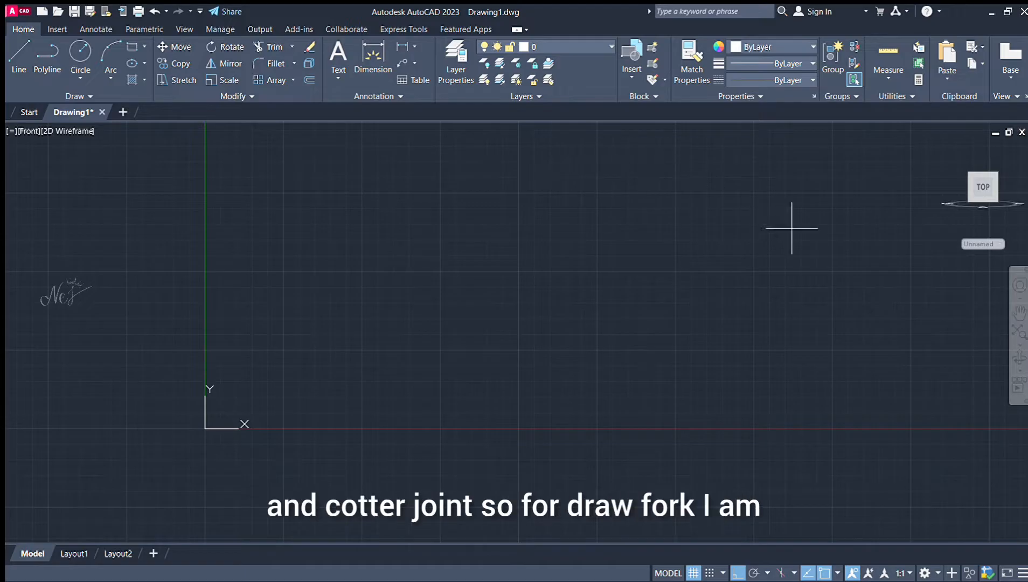
pyautogui.click(649, 219)
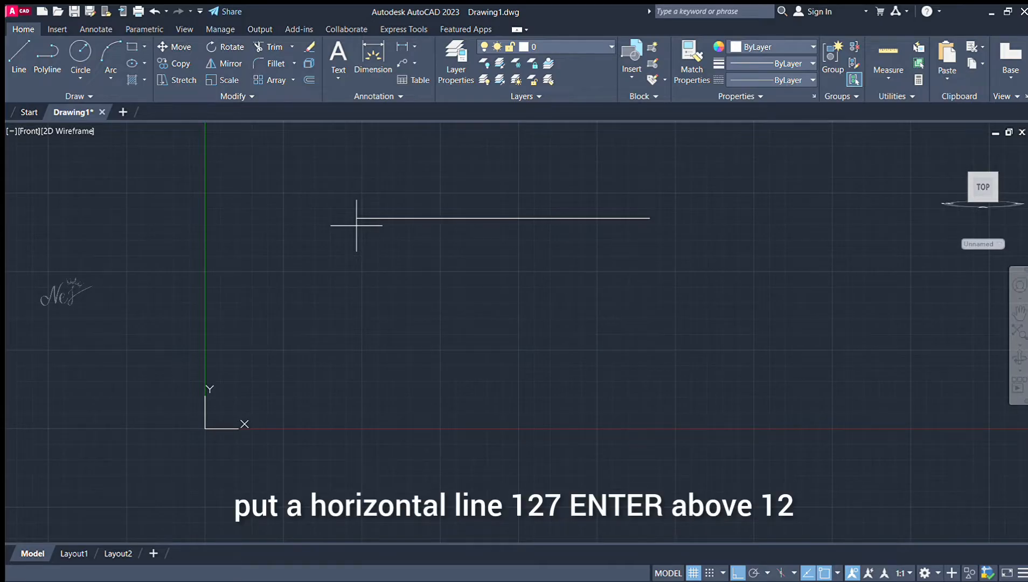
pyautogui.write('127')
pyautogui.press('Return')
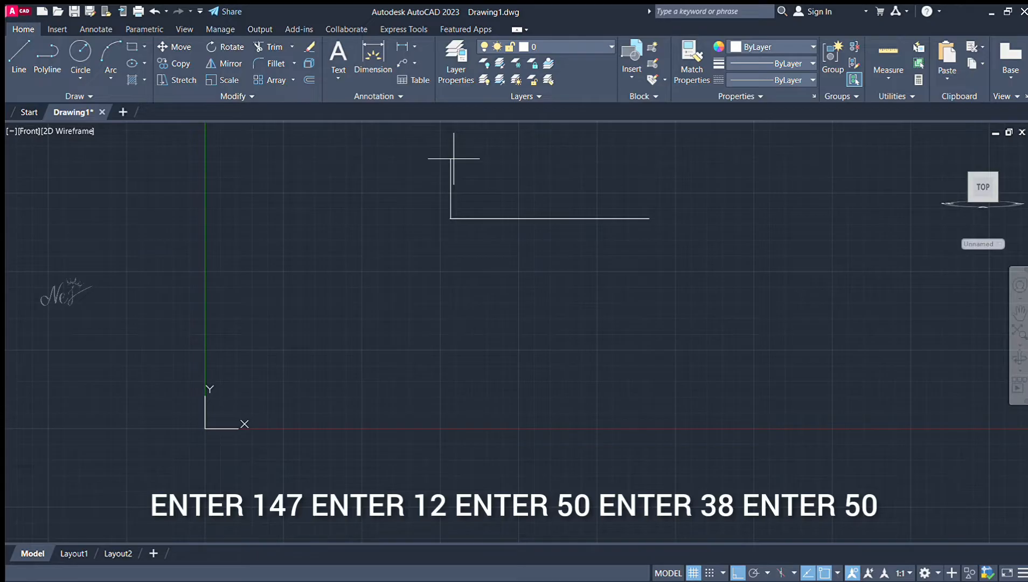
pyautogui.write('12')
pyautogui.press('Return')
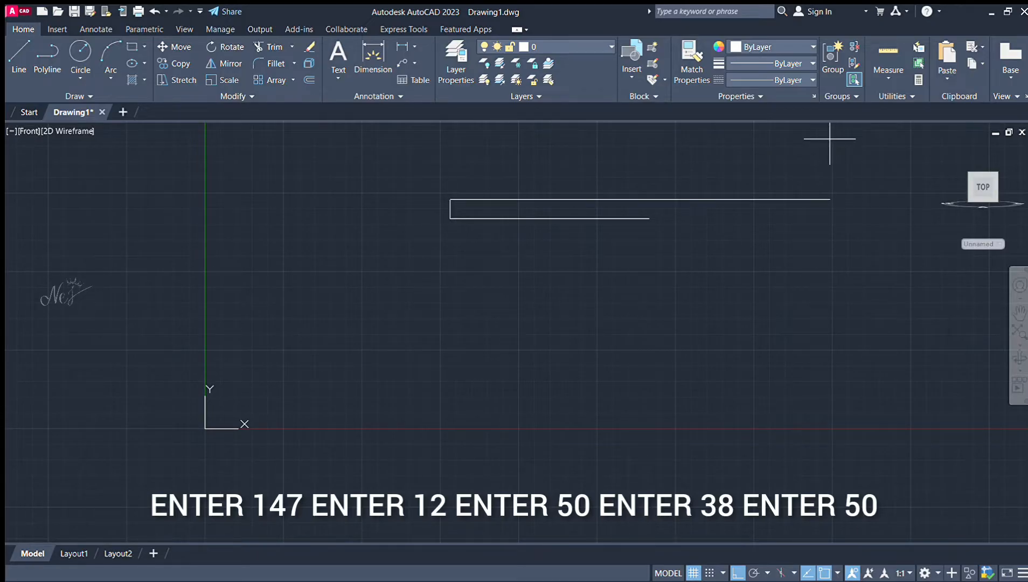
pyautogui.write('147')
pyautogui.press('Return')
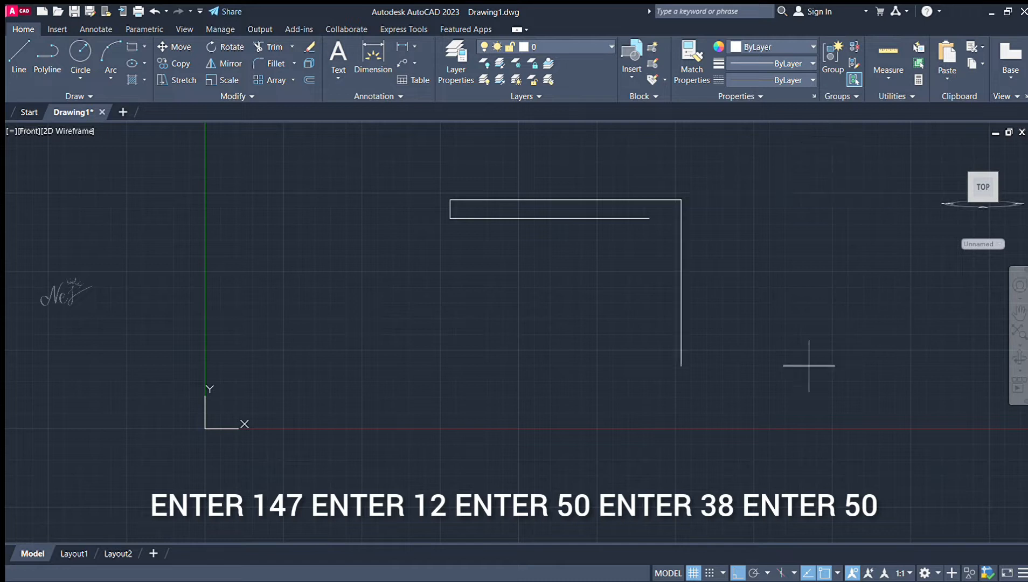
# Step: Continue the fork outline around its shank with lines 12 down, 50 right, 38 down and 50 left
pyautogui.write('12')
pyautogui.press('Return')
pyautogui.write('50')
pyautogui.press('Return')
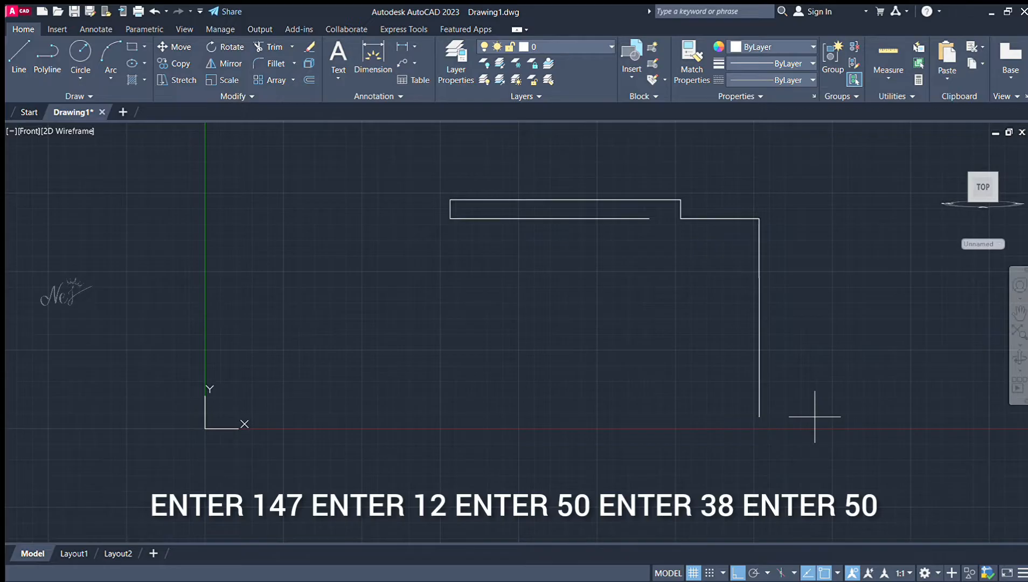
pyautogui.write('38')
pyautogui.press('Return')
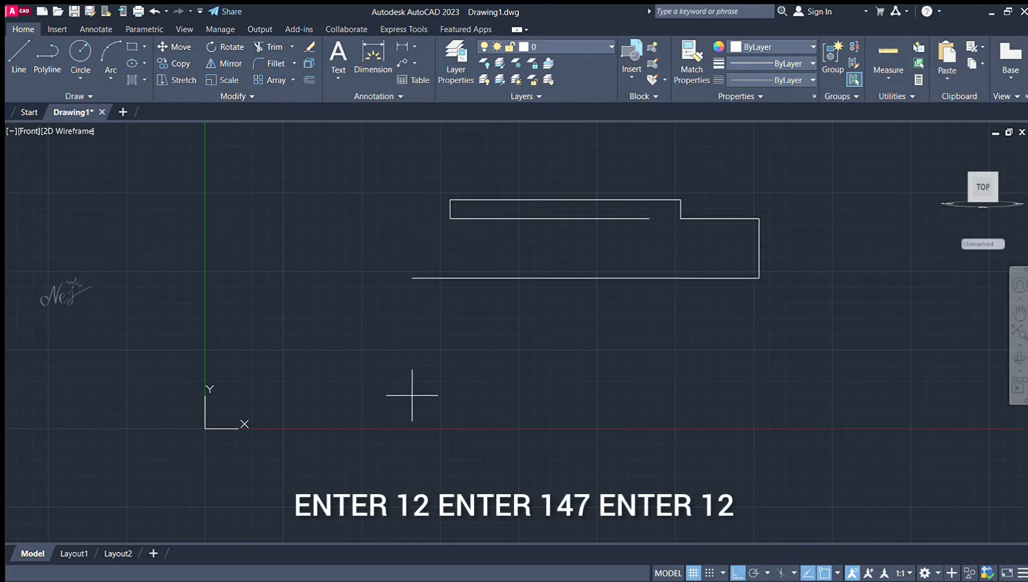
pyautogui.write('50')
pyautogui.press('Return')
# Step: Continue the outline around the lower prong with lines 12 down, 147 left and 12 up
pyautogui.write('12')
pyautogui.press('Return')
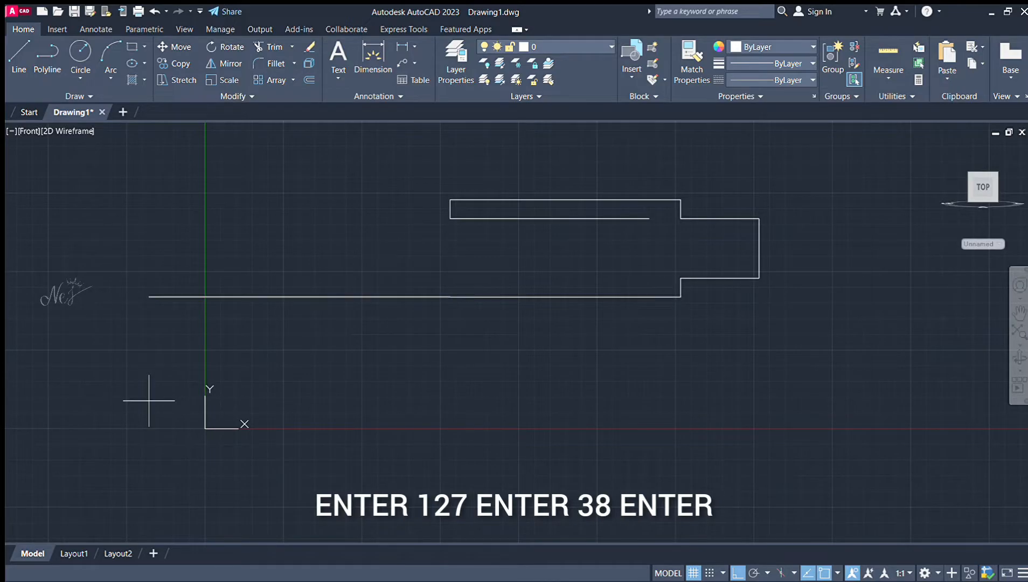
pyautogui.write('127')
pyautogui.press('Return')
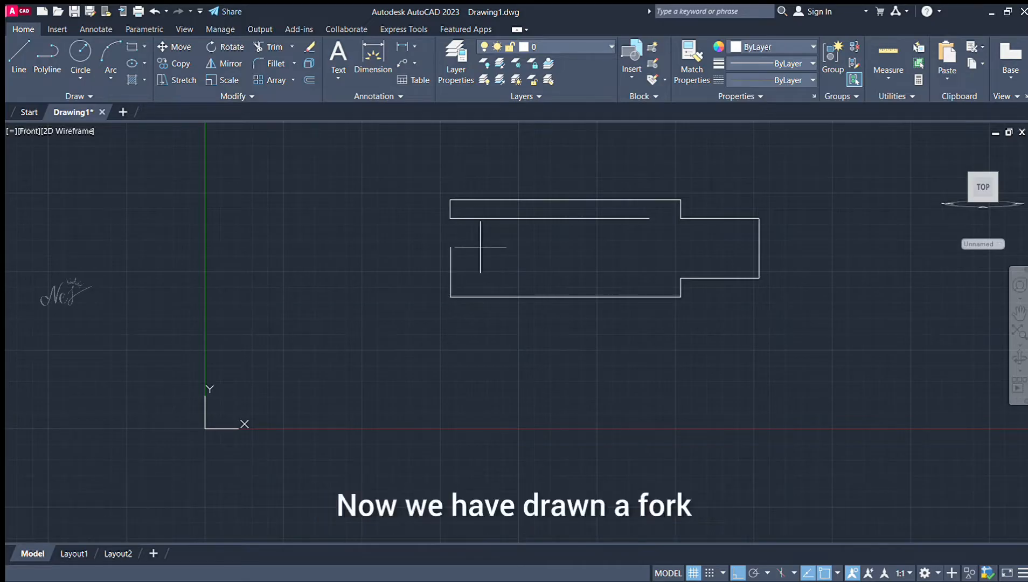
pyautogui.write('12')
pyautogui.press('Return')
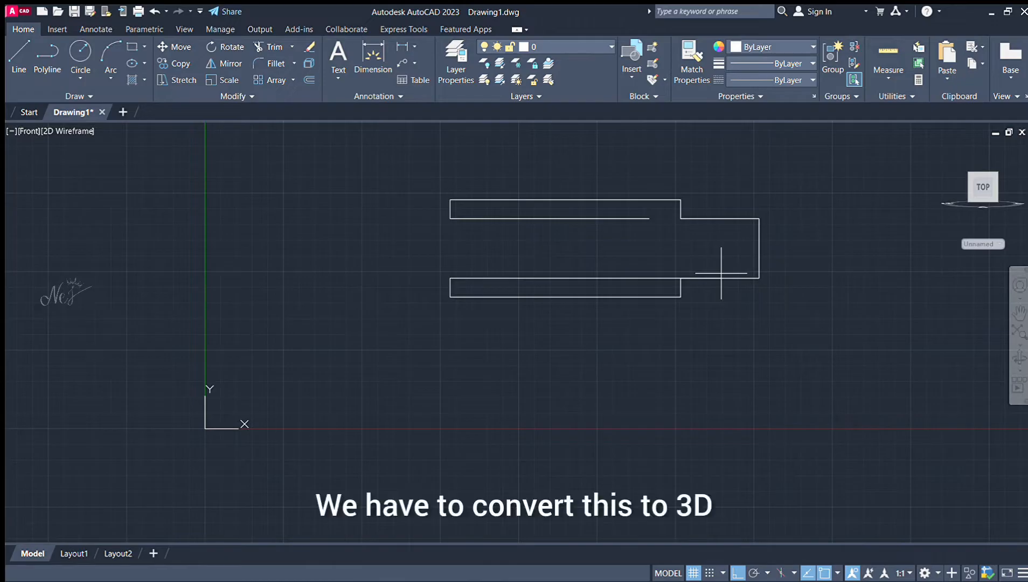
# Step: Close the fork outline with the slot's lower edge 127 to the right and its end 38 up
pyautogui.write('127')
pyautogui.press('Return')
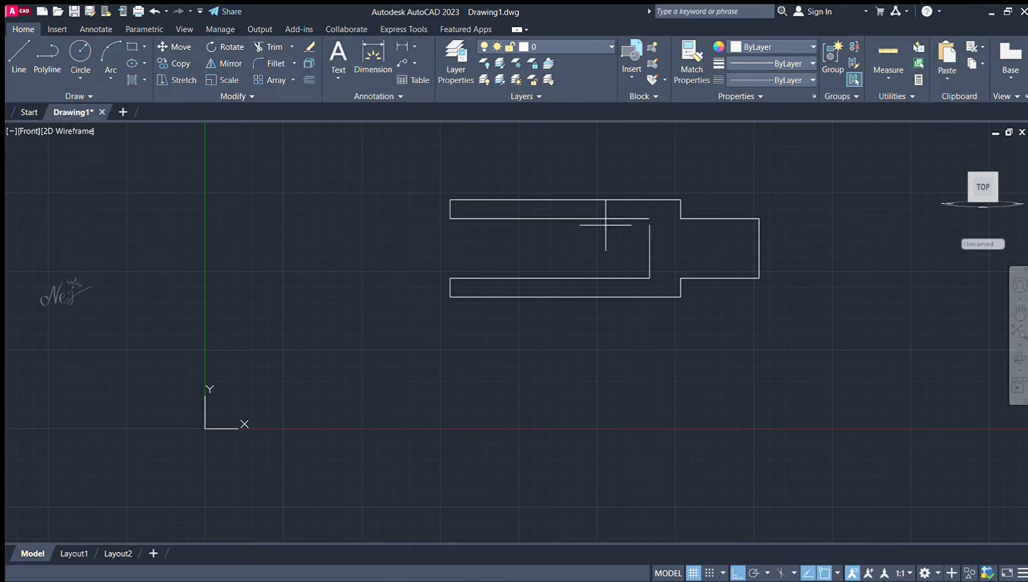
pyautogui.write('38')
pyautogui.press('Return')
pyautogui.press('Escape')
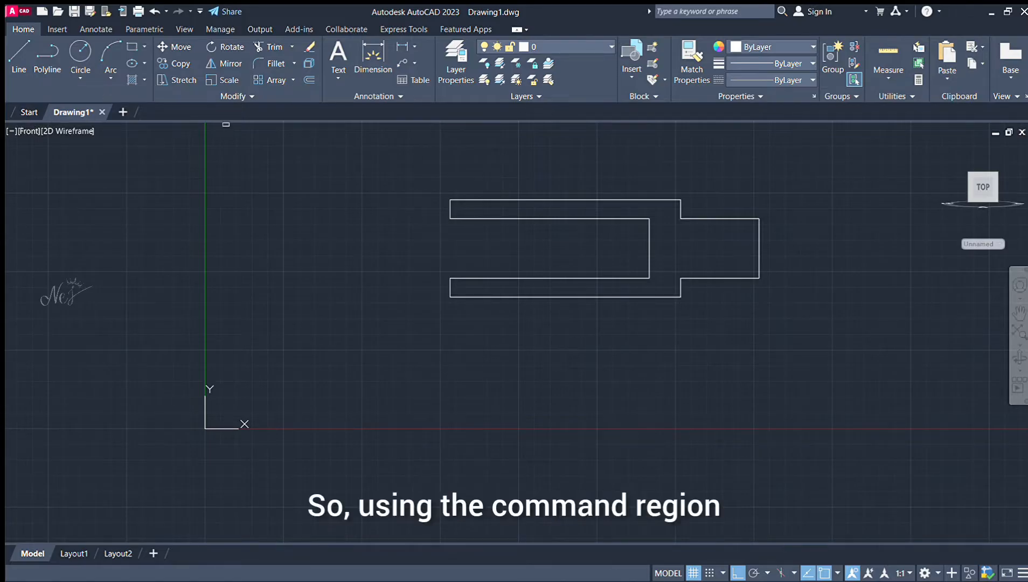
# Step: Convert all lines of the closed fork outline into a single region
pyautogui.click(386, 167)
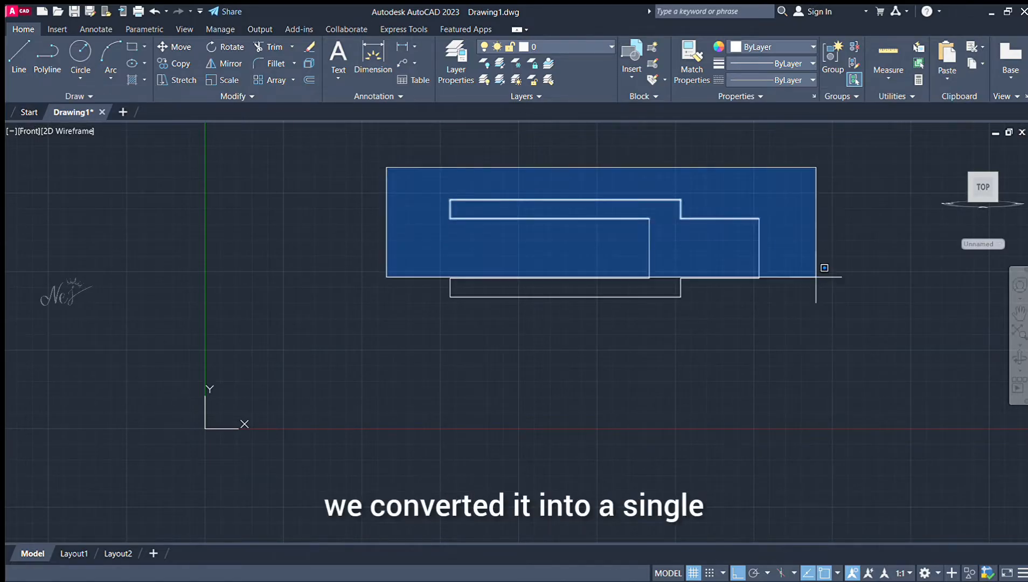
pyautogui.click(839, 355)
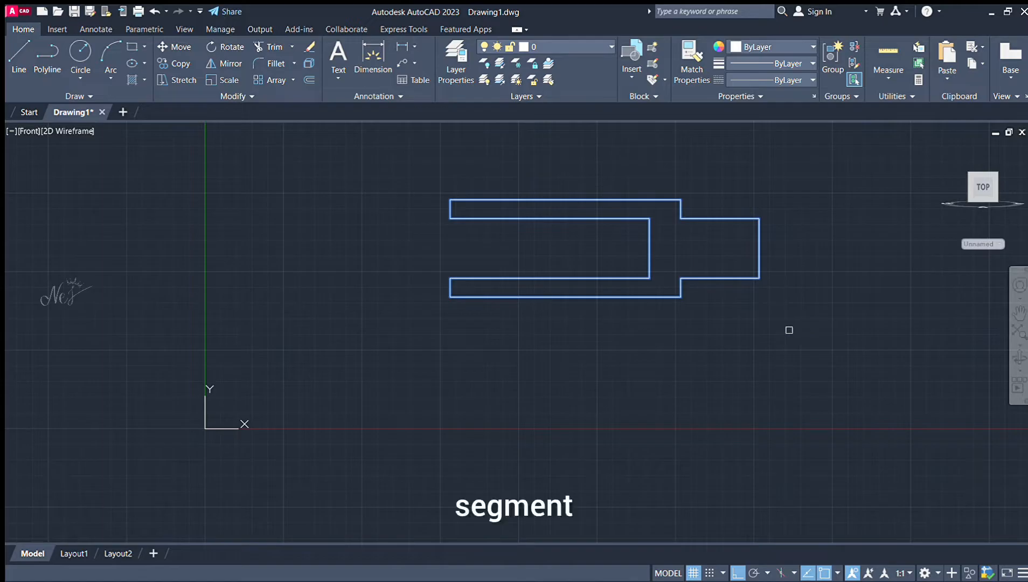
pyautogui.press('Return')
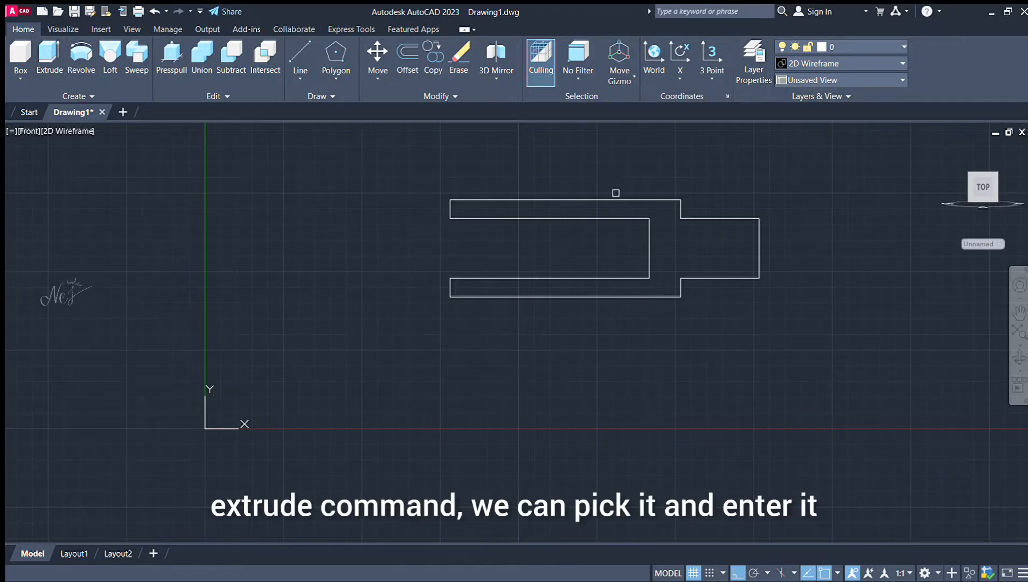
# Step: Extrude the fork region to a height of 38
pyautogui.click(606, 197)
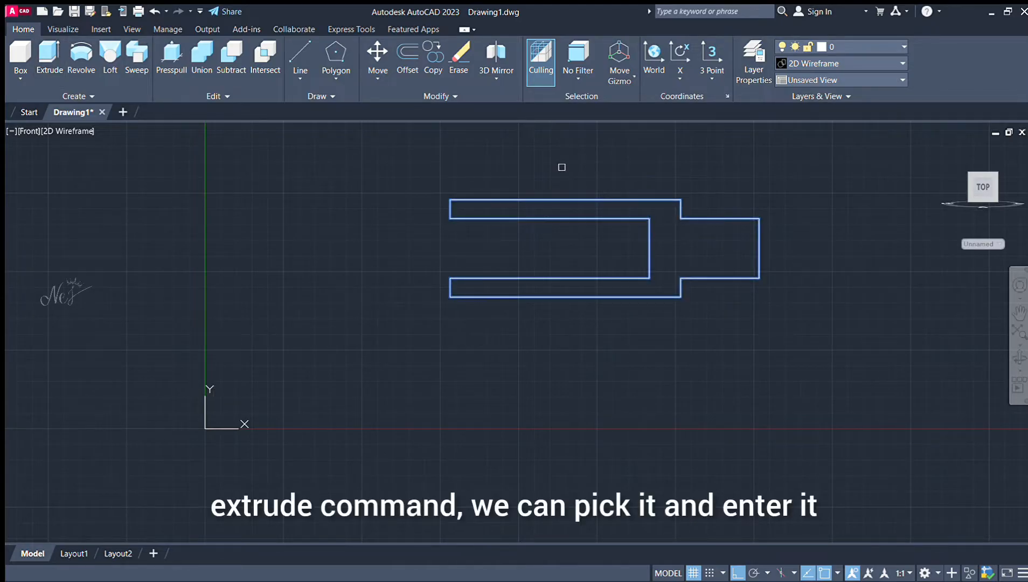
pyautogui.press('Return')
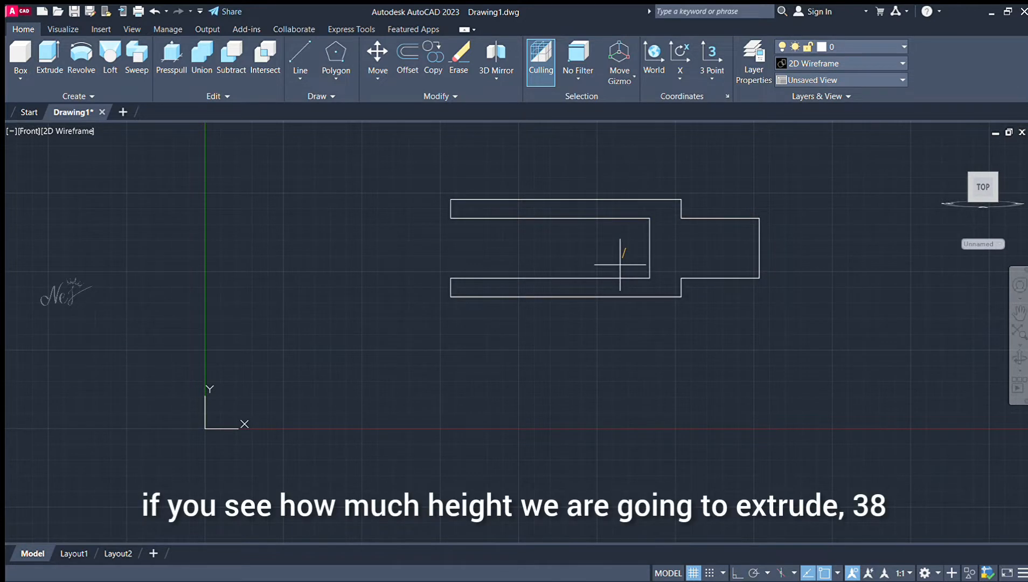
pyautogui.write('38')
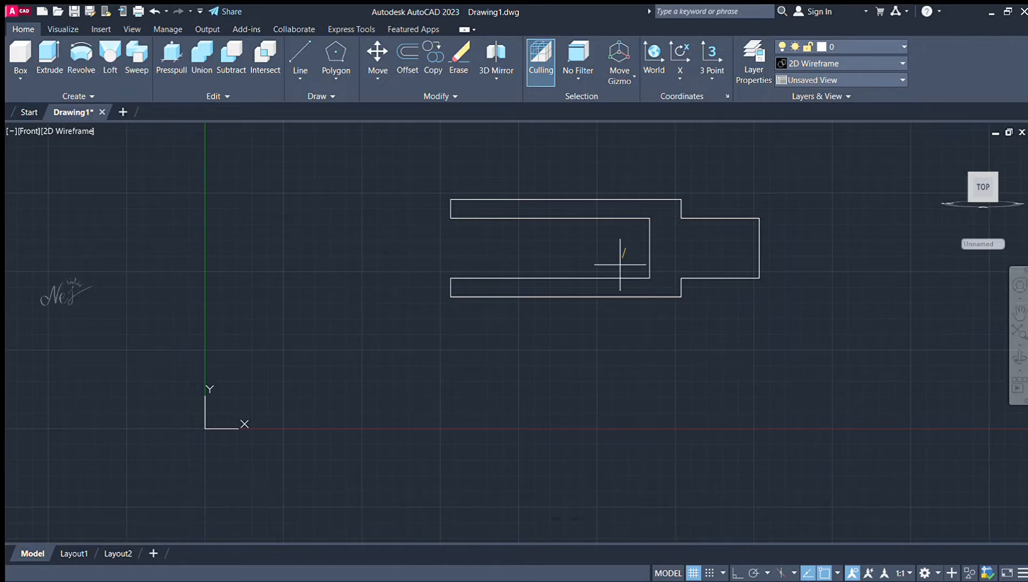
pyautogui.press('Return')
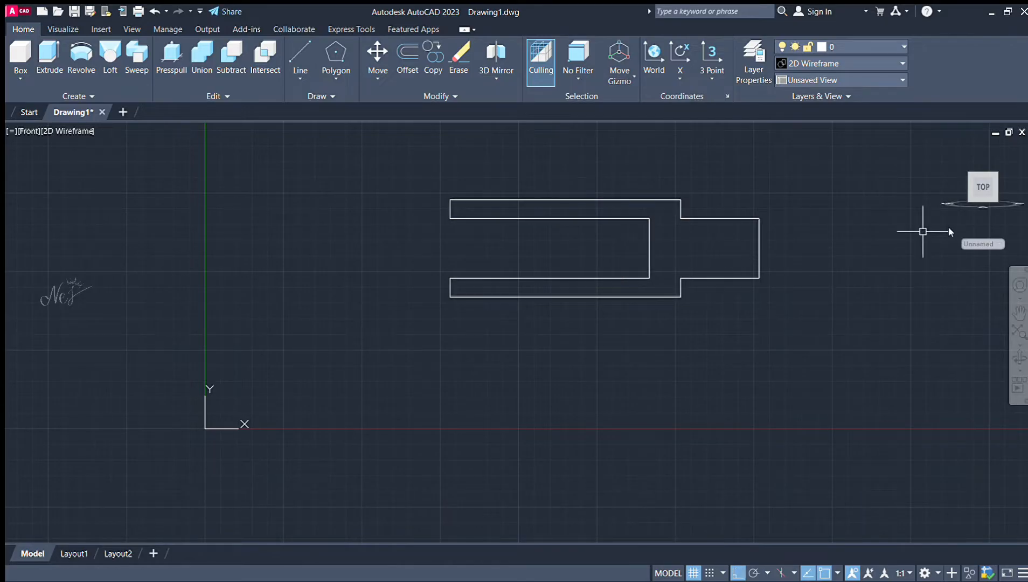
pyautogui.moveTo(977, 181)
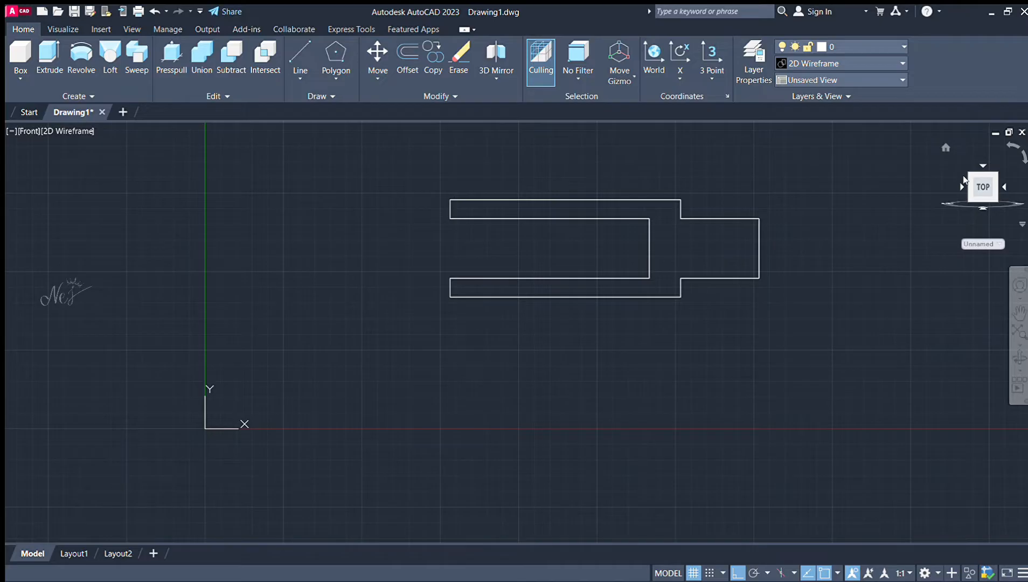
pyautogui.click(968, 178)
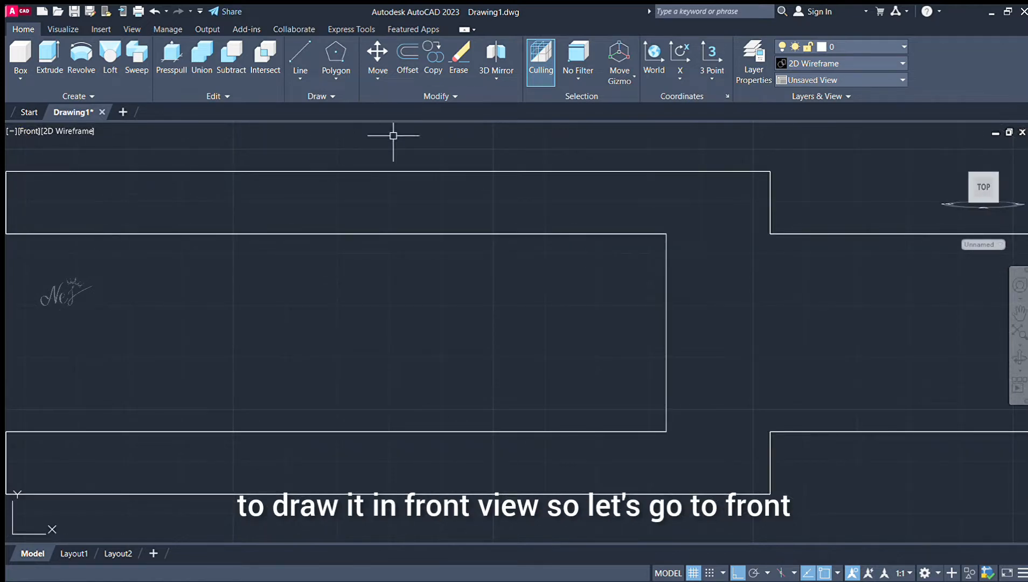
# Step: Draw a rectangle 148 long and 38 wide beside the fork's shank, using the dimensions option
pyautogui.scroll(-5, 470, 229)
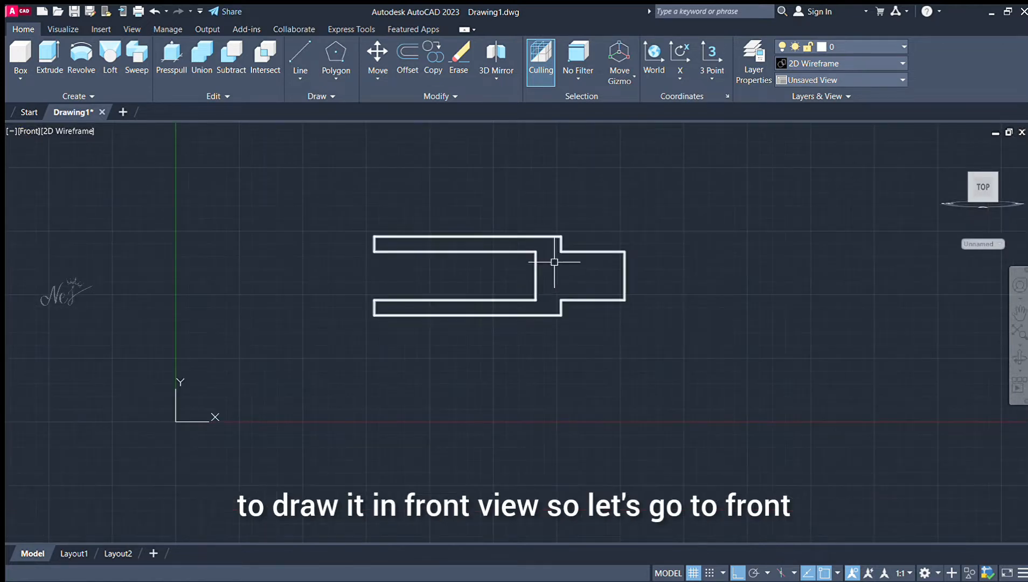
pyautogui.scroll(4, 877, 285)
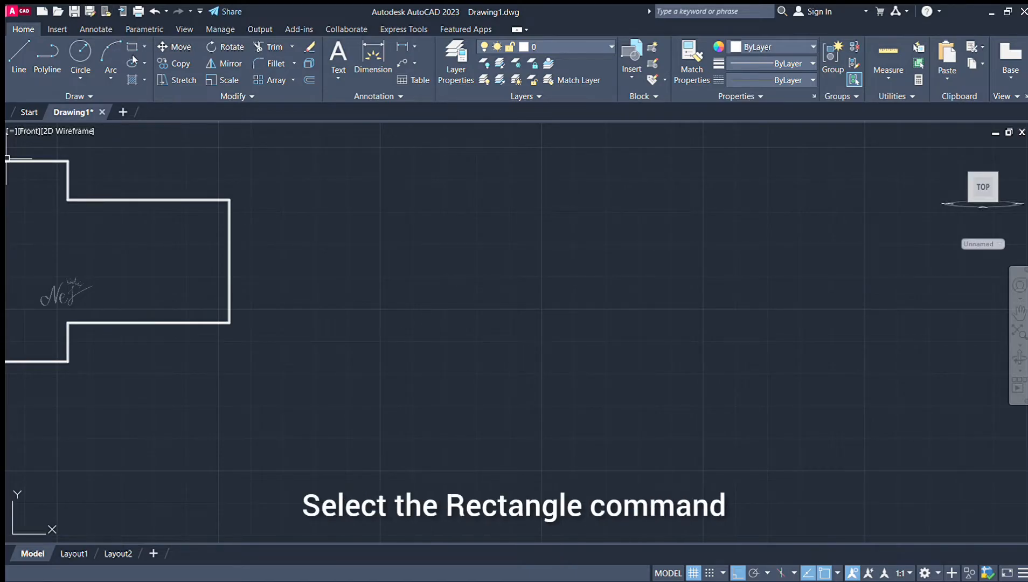
pyautogui.click(383, 178)
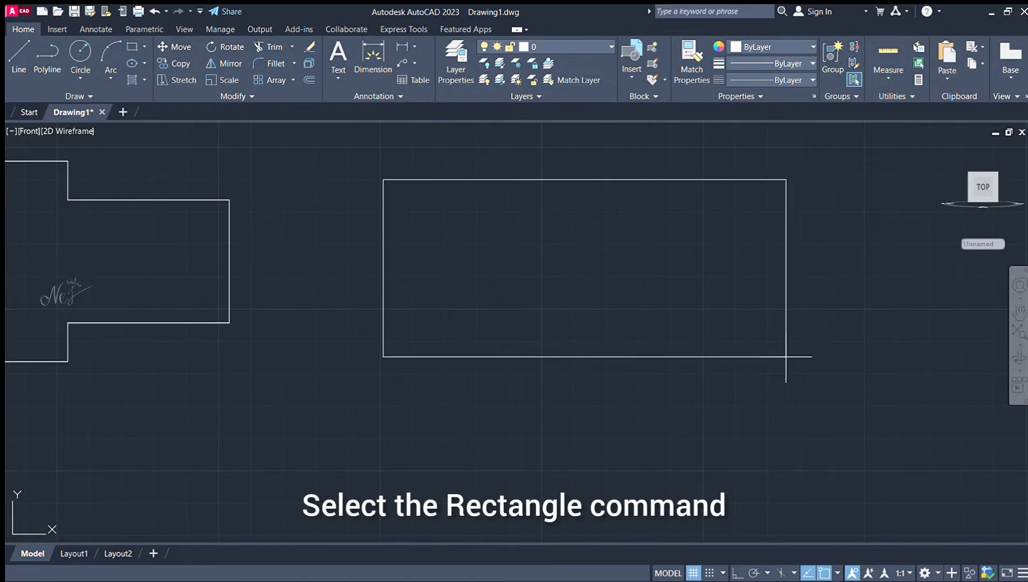
pyautogui.click(520, 534)
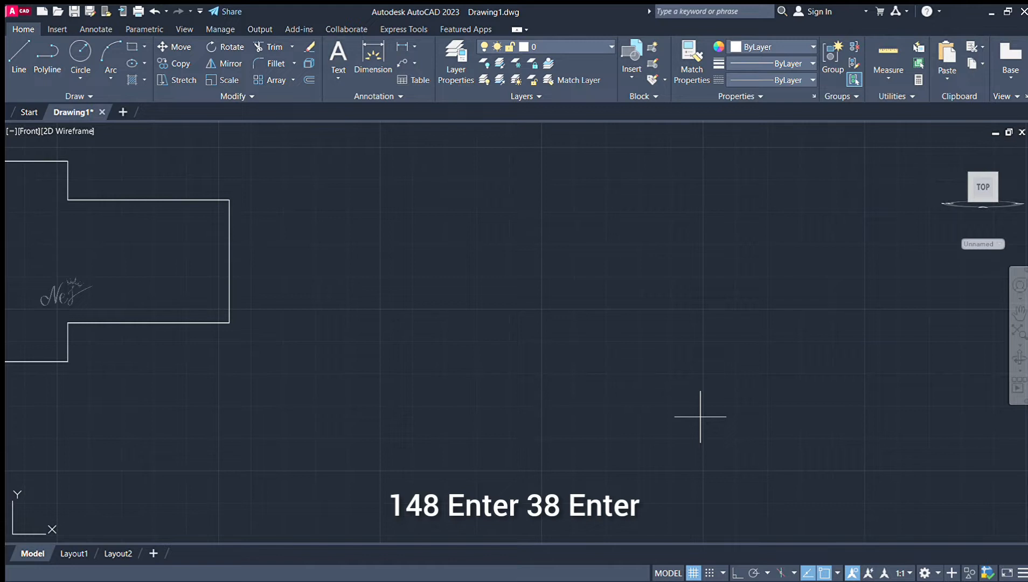
pyautogui.press('Return')
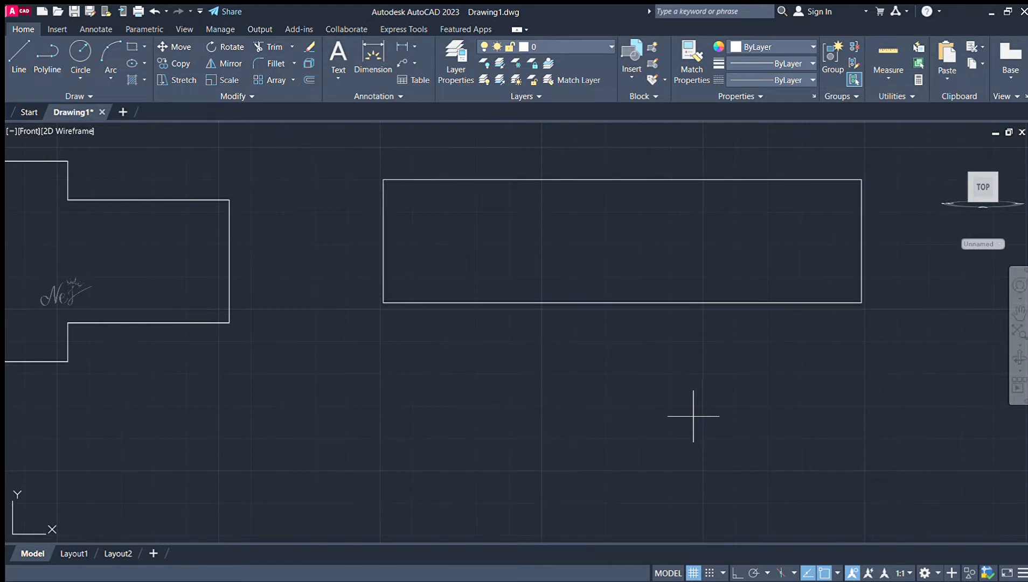
pyautogui.click(700, 415)
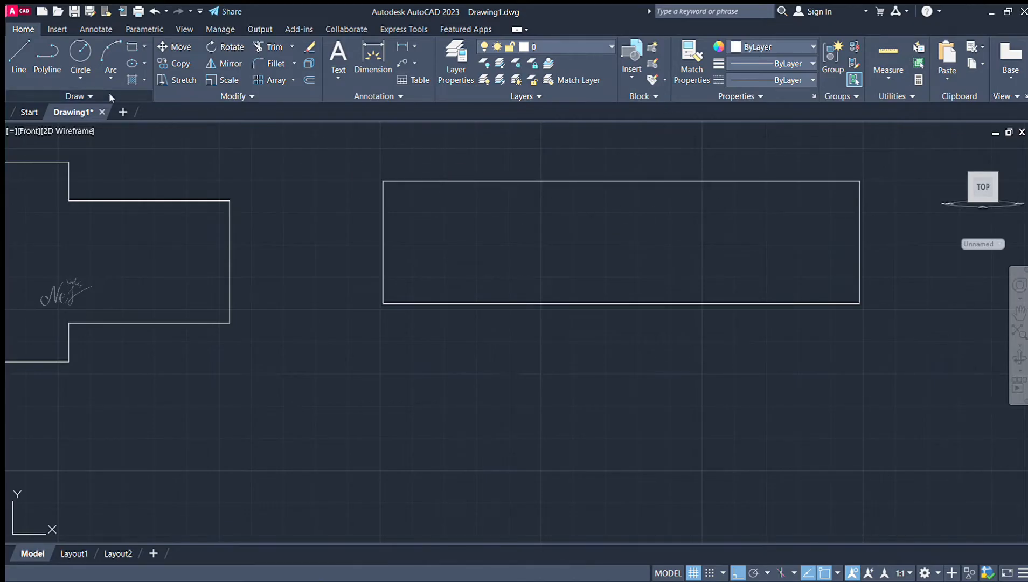
# Step: Convert the 148 by 38 rectangle into a region
pyautogui.click(327, 163)
pyautogui.click(900, 383)
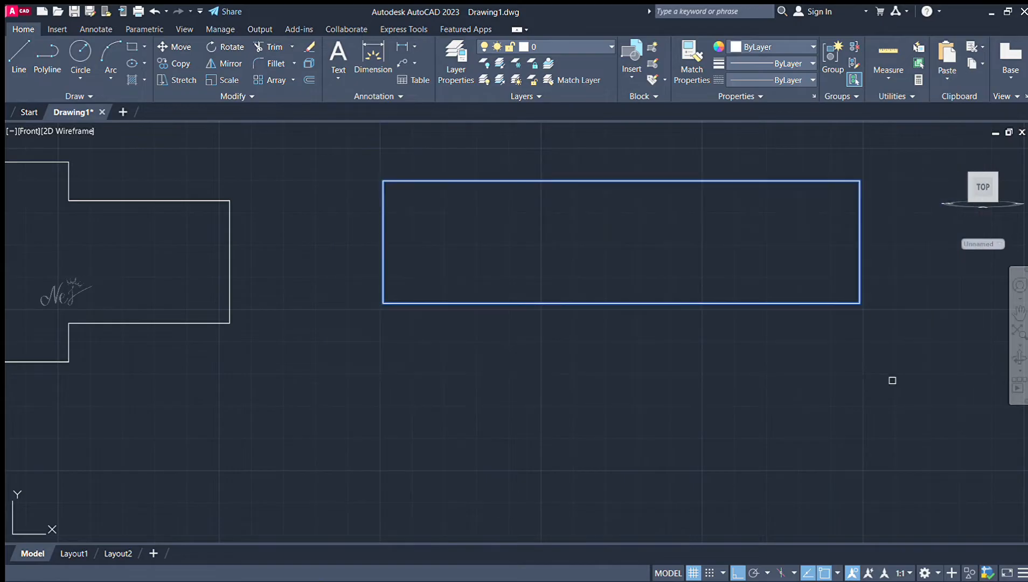
pyautogui.press('Return')
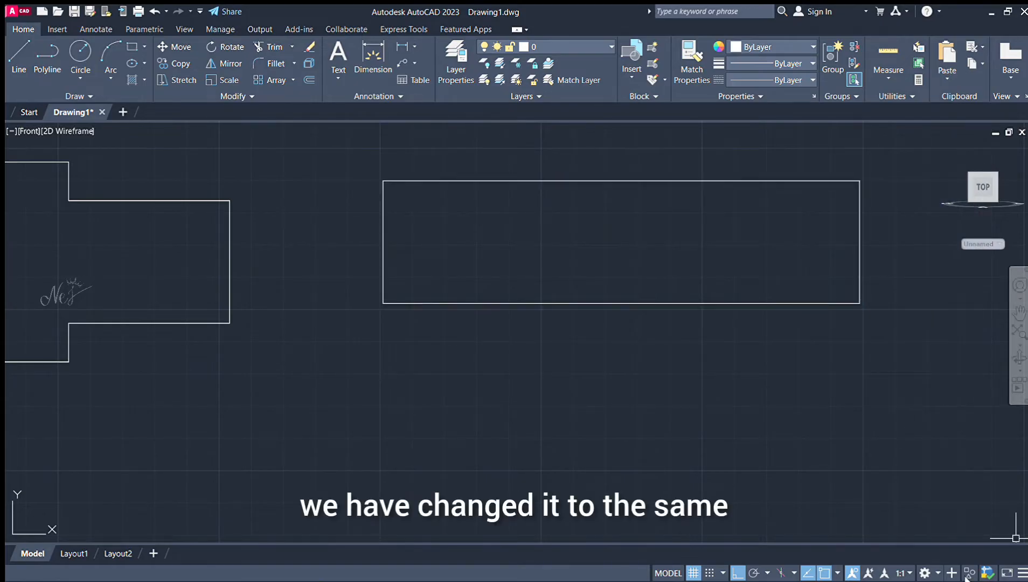
# Step: Switch to the 3D workspace and extrude the rectangular region
pyautogui.click(960, 471)
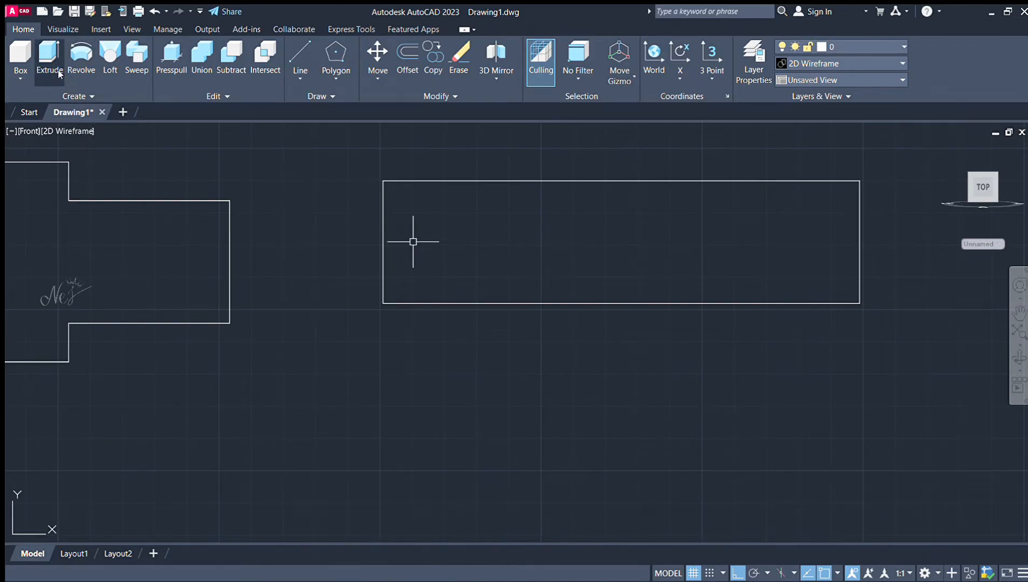
pyautogui.click(49, 54)
pyautogui.click(436, 181)
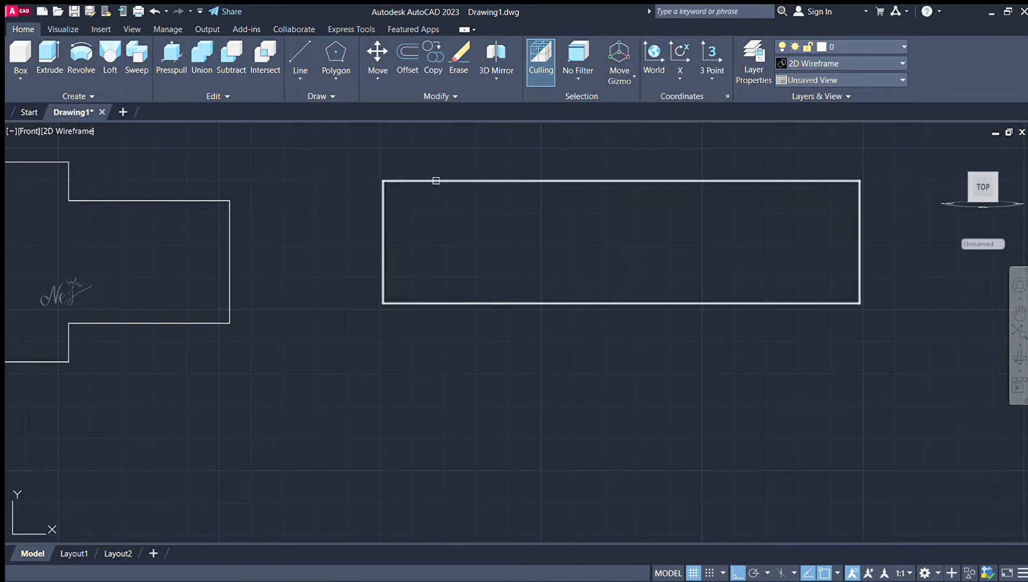
pyautogui.press('Return')
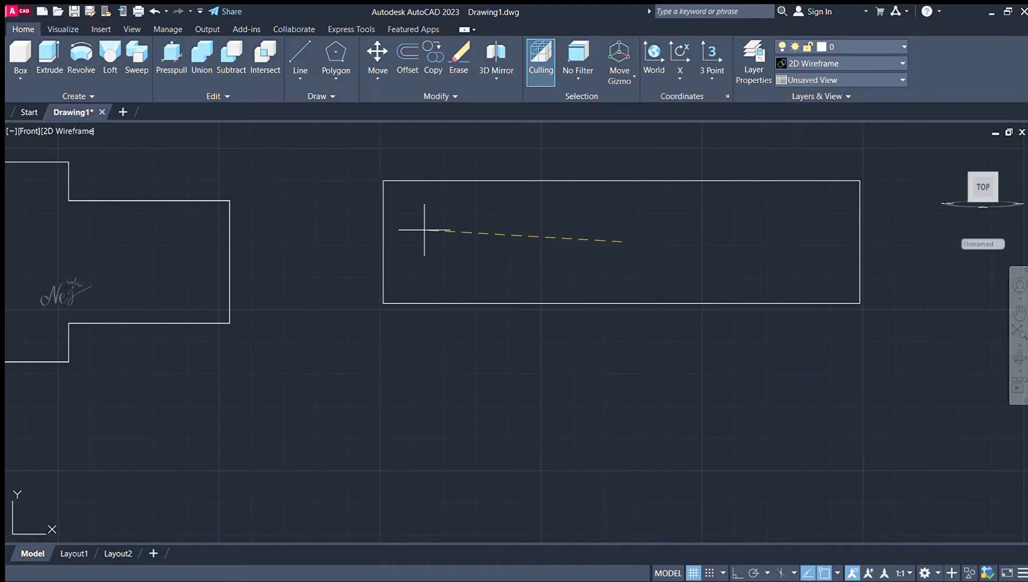
pyautogui.press('Return')
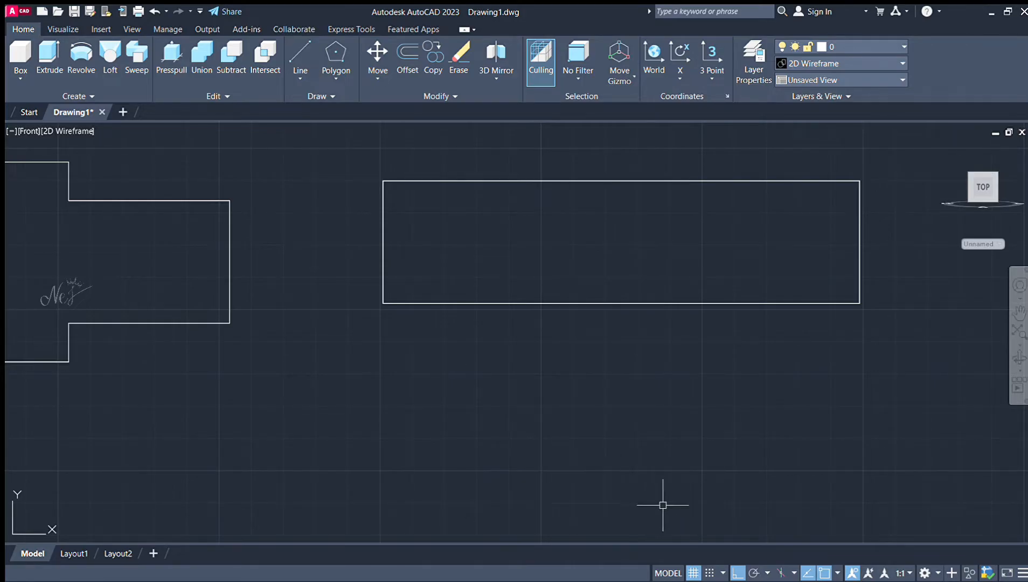
pyautogui.scroll(-5, 455, 219)
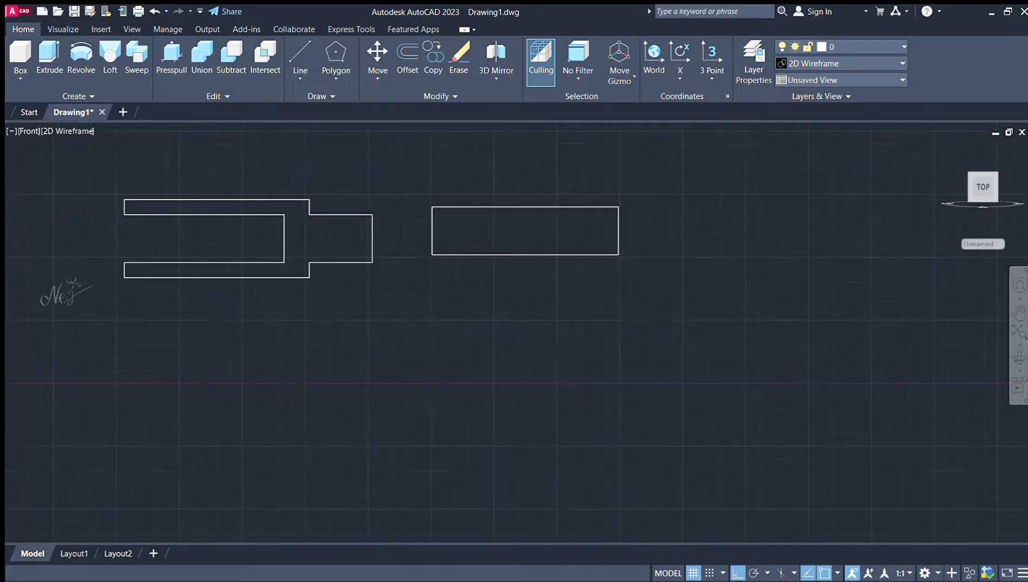
# Step: Start the gib outline beside the rectangle with a 35 top edge, a 16 end face and the rectangular recess, using Line with ortho on
pyautogui.scroll(4, 662, 157)
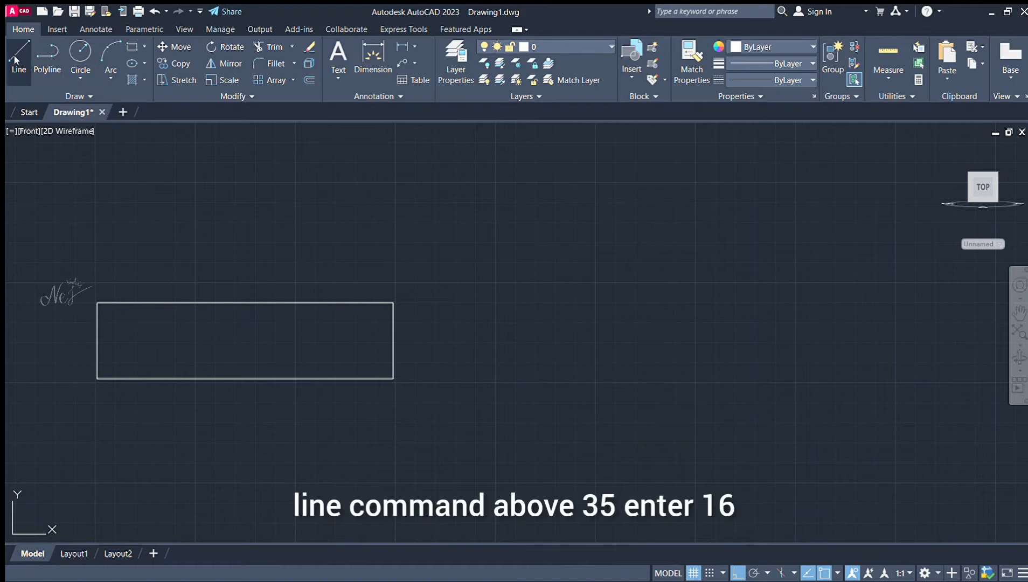
pyautogui.click(14, 56)
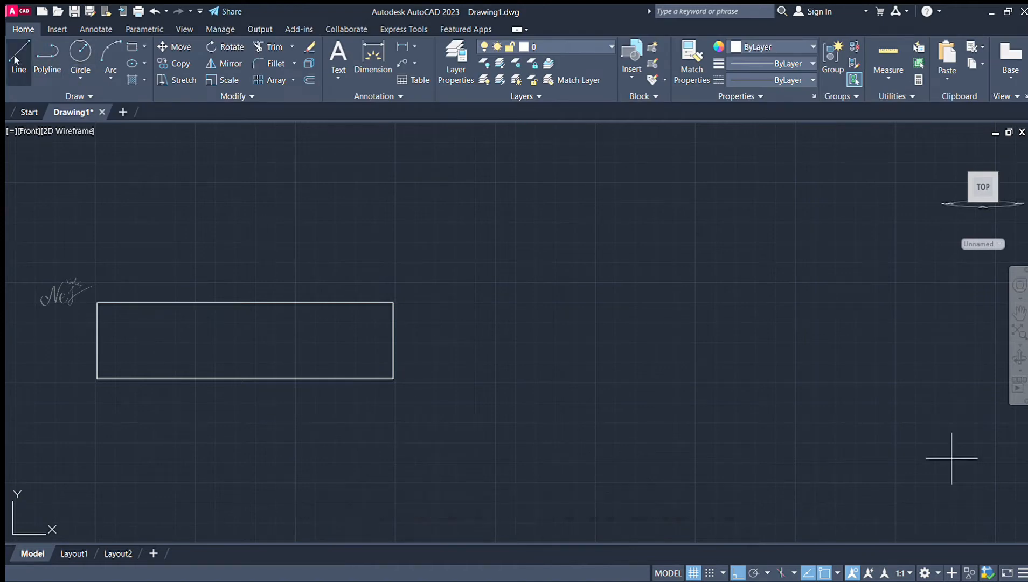
pyautogui.click(686, 223)
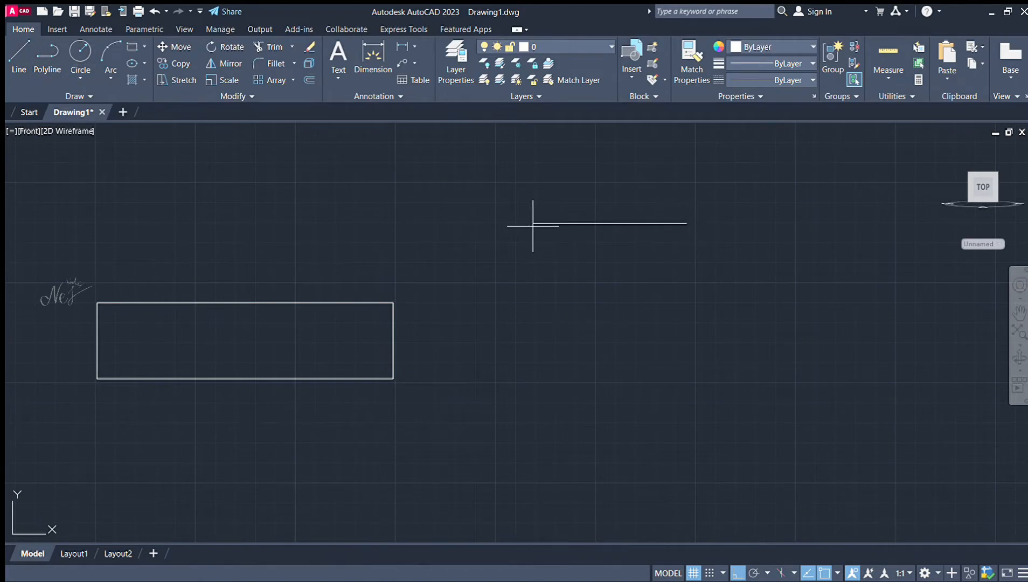
pyautogui.press('Return')
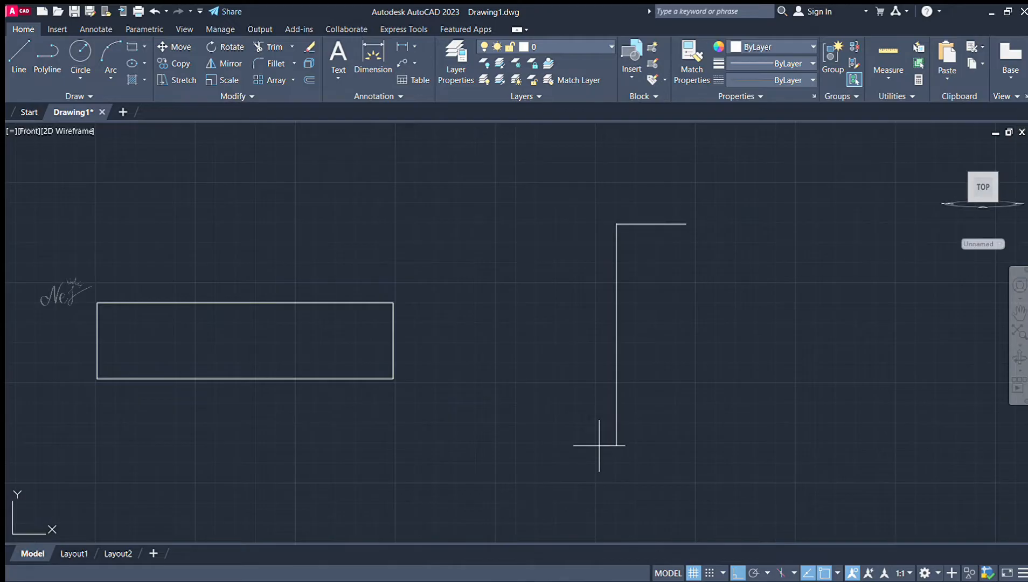
pyautogui.press('Return')
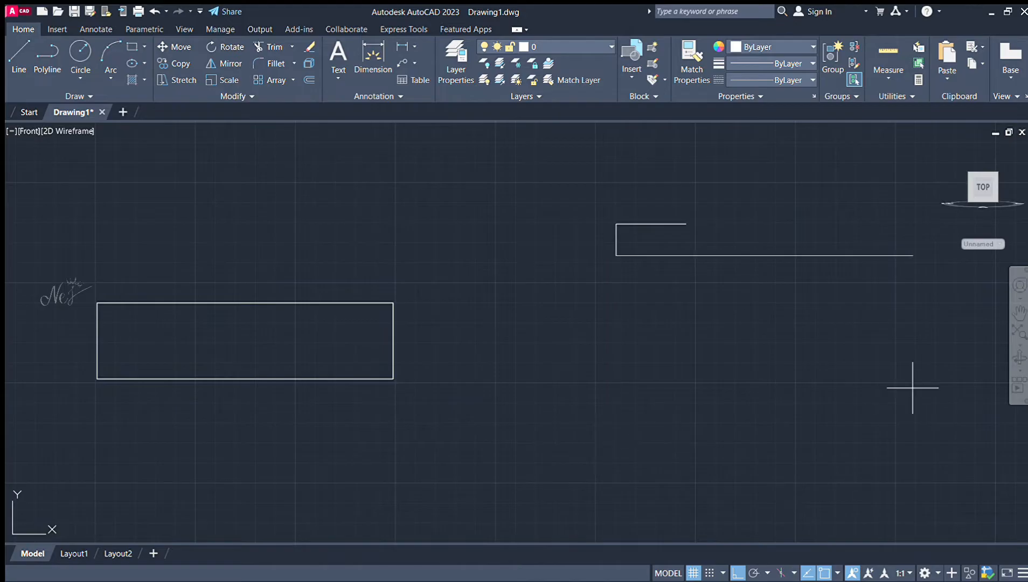
pyautogui.press('Return')
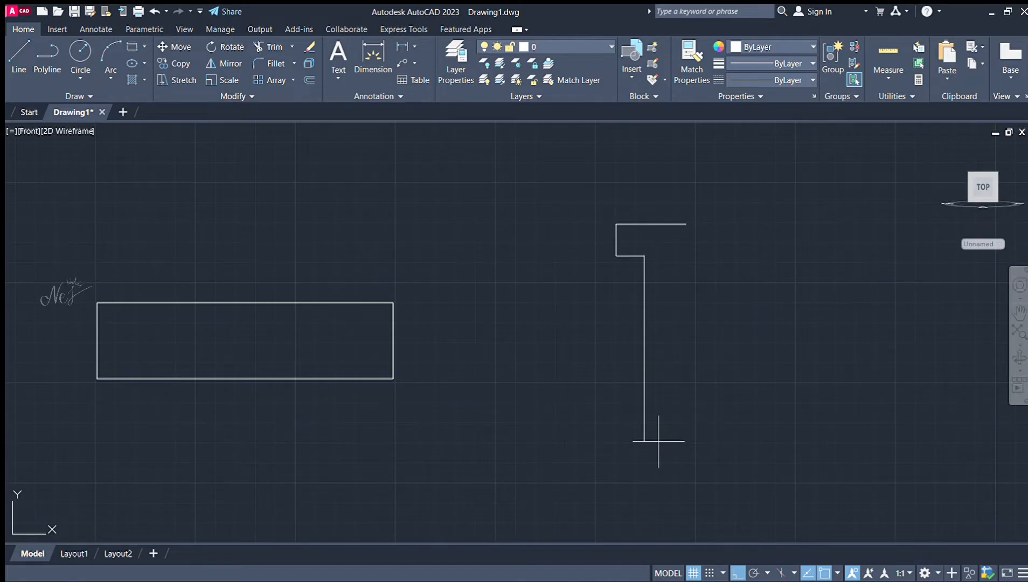
pyautogui.press('Return')
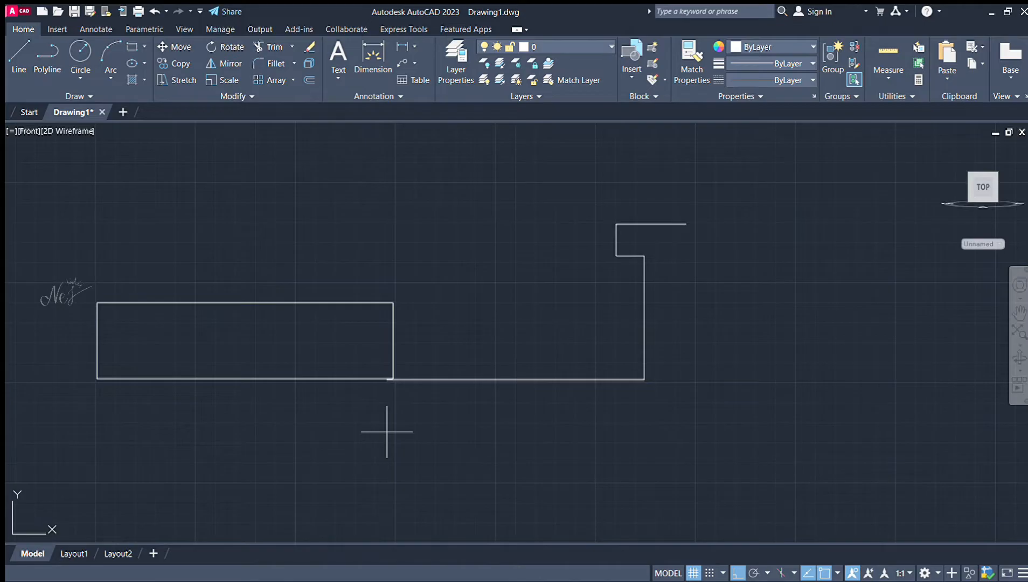
pyautogui.press('Return')
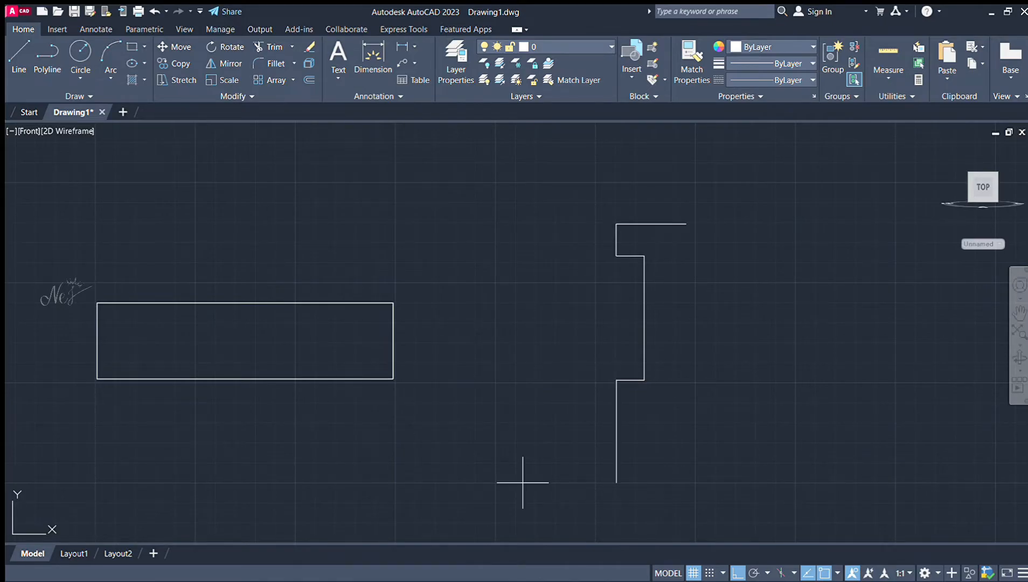
# Step: Finish the gib outline with the lower 16 end face, a 40 bottom edge and a slanted line closing to the start point
pyautogui.write('60')
pyautogui.press('Return')
pyautogui.write('40')
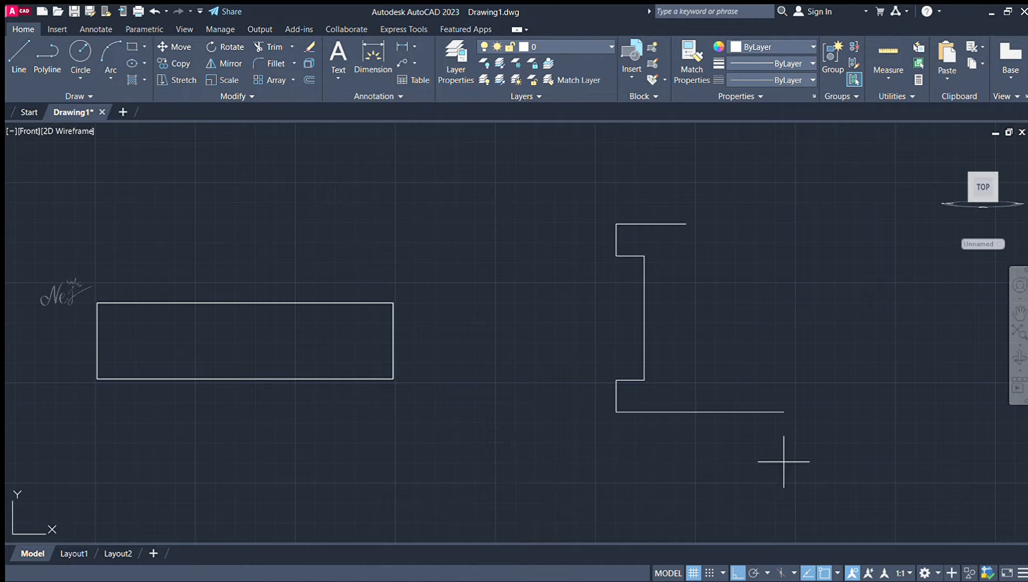
pyautogui.press('Return')
pyautogui.press('Return')
pyautogui.press('Return')
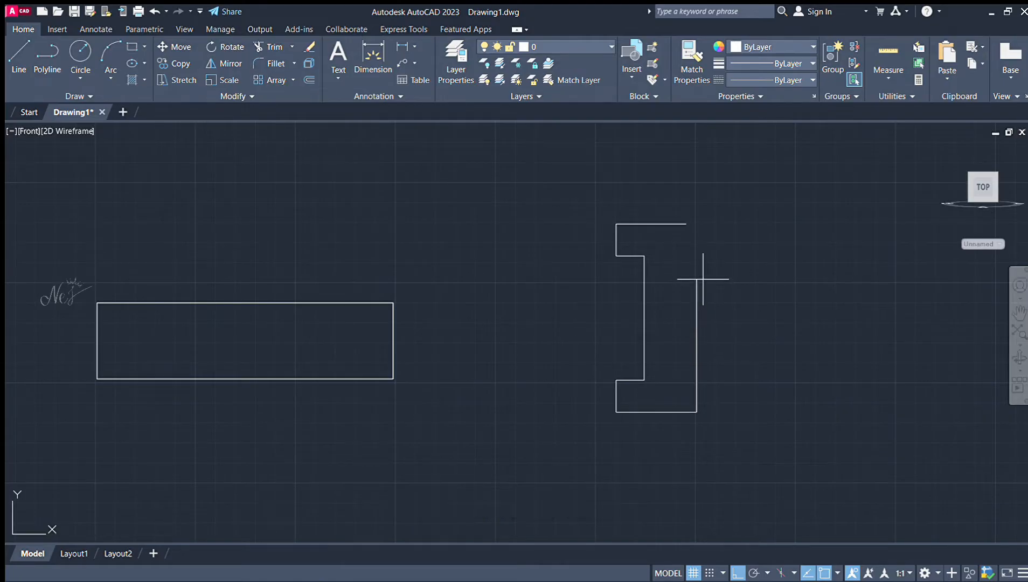
pyautogui.click(686, 223)
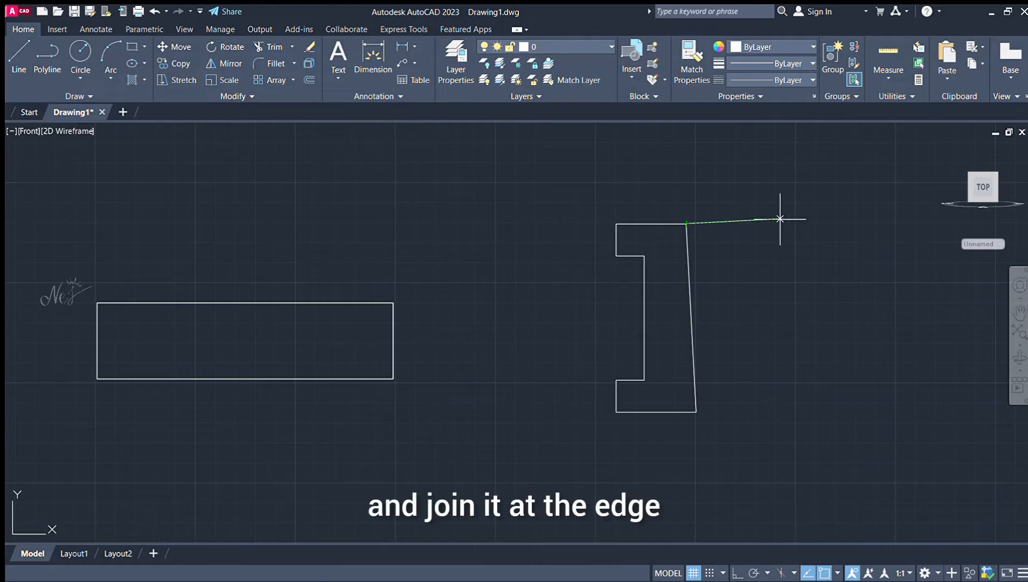
pyautogui.press('Escape')
# Step: Copy the gib's slanted edge by its midpoint to the empty area beside the gib, level with the original
pyautogui.scroll(-5, 668, 453)
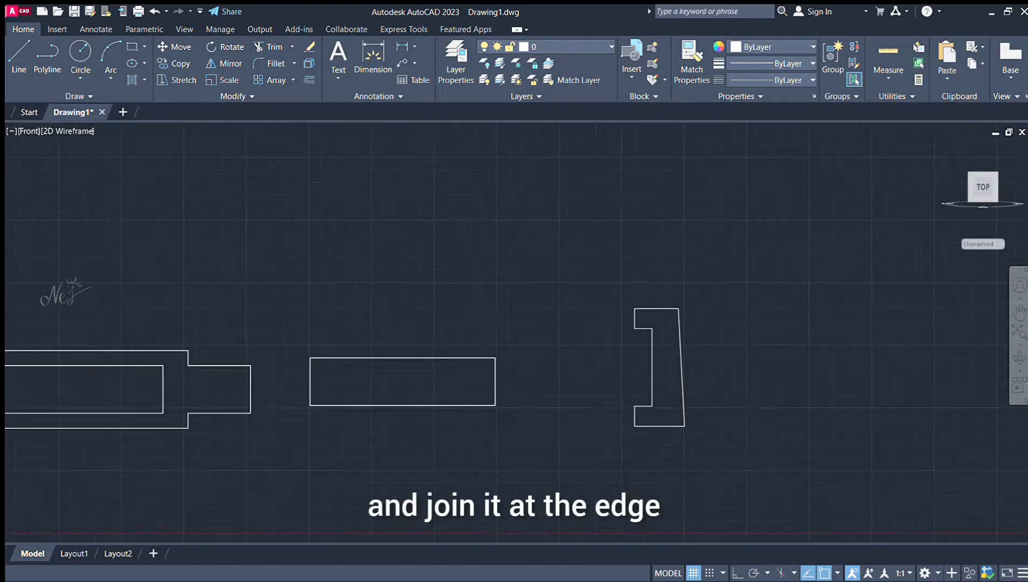
pyautogui.scroll(5, 765, 436)
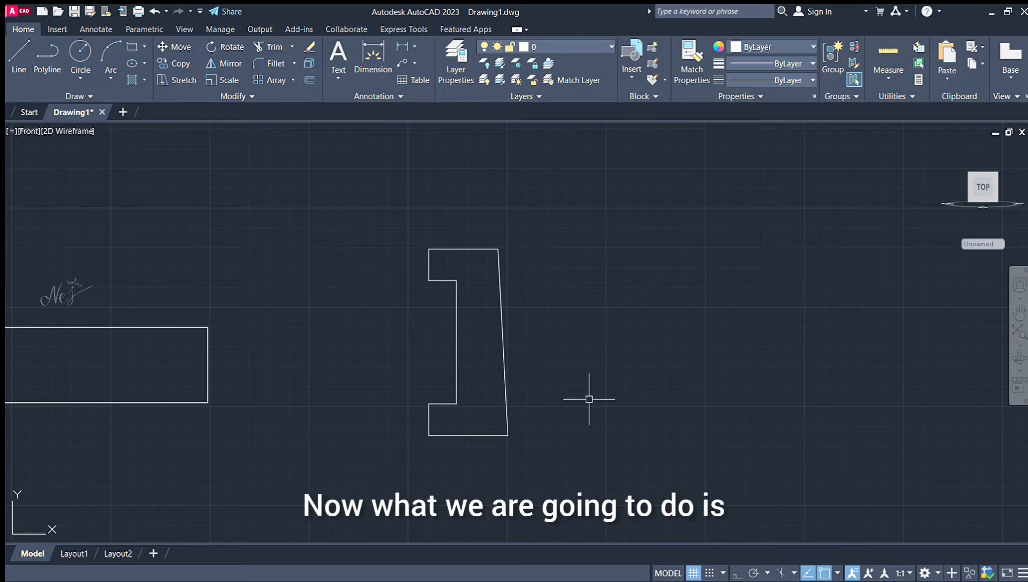
pyautogui.moveTo(587, 400); pyautogui.dragTo(576, 356, button='middle')
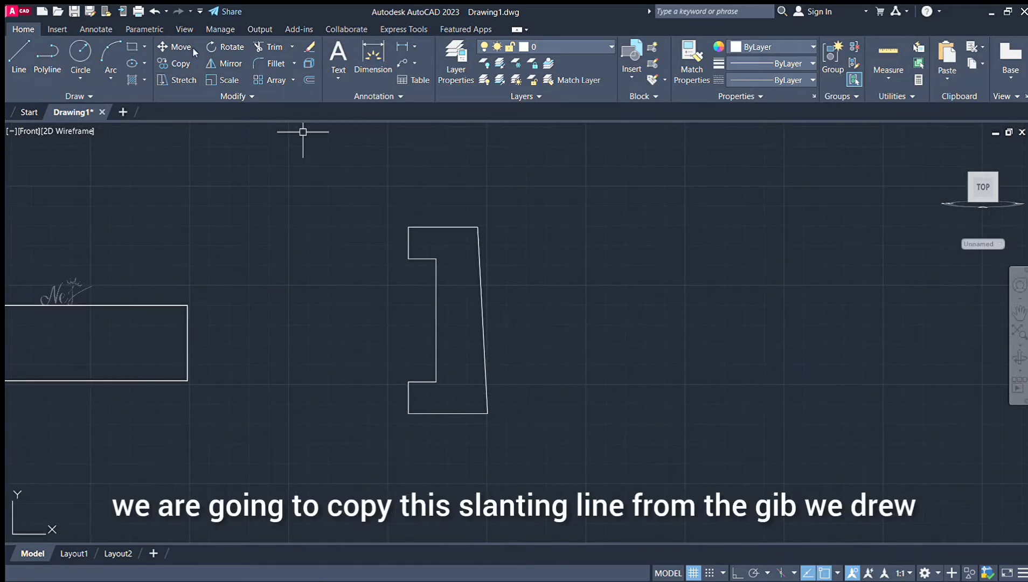
pyautogui.click(177, 64)
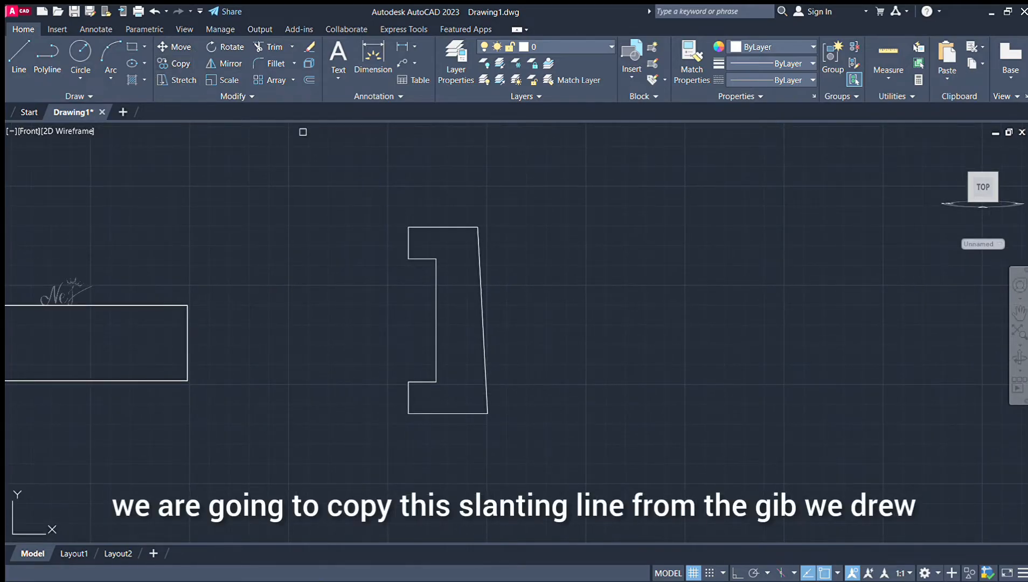
pyautogui.click(480, 273)
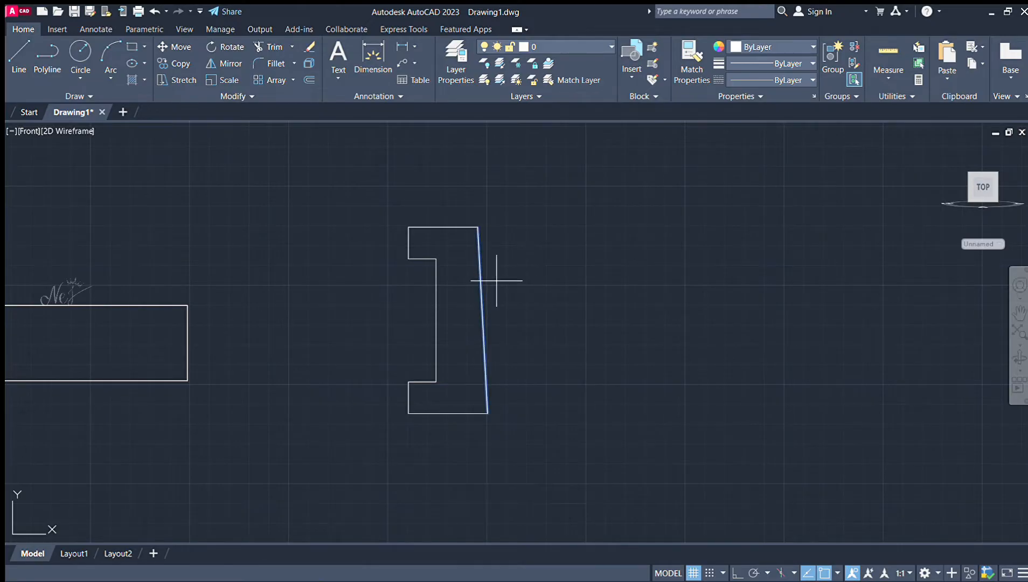
pyautogui.click(483, 319)
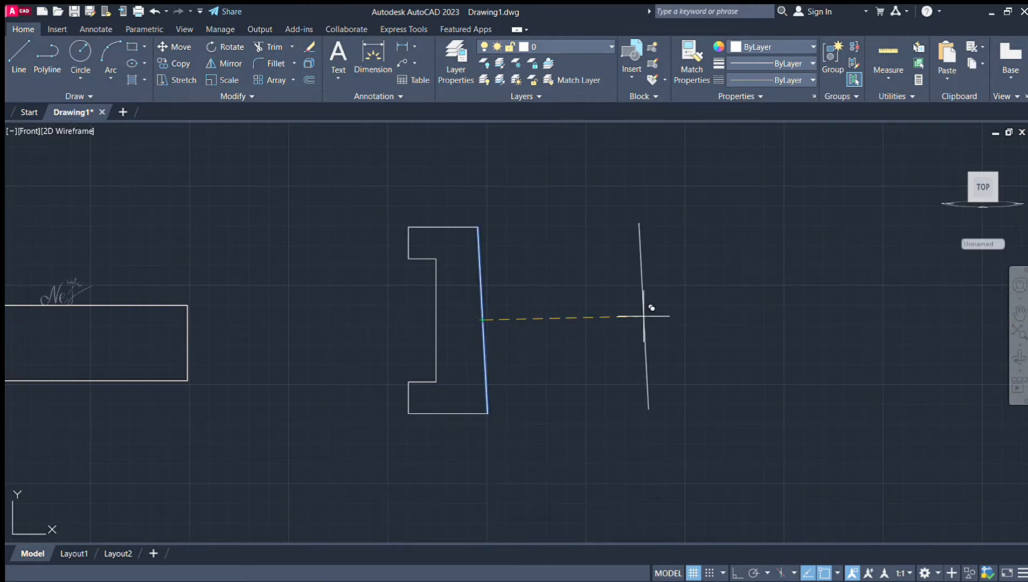
pyautogui.click(646, 319)
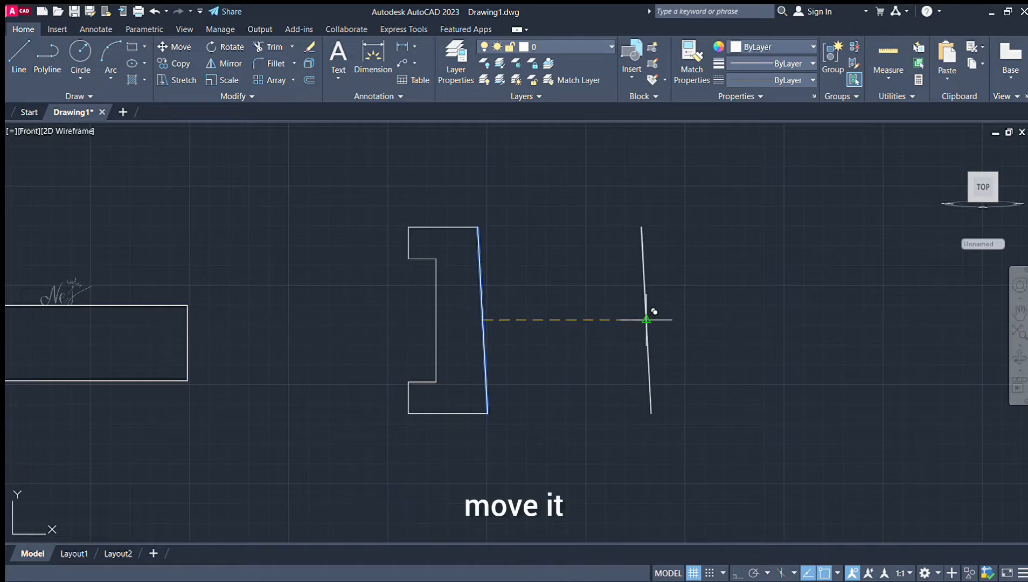
pyautogui.press('Escape')
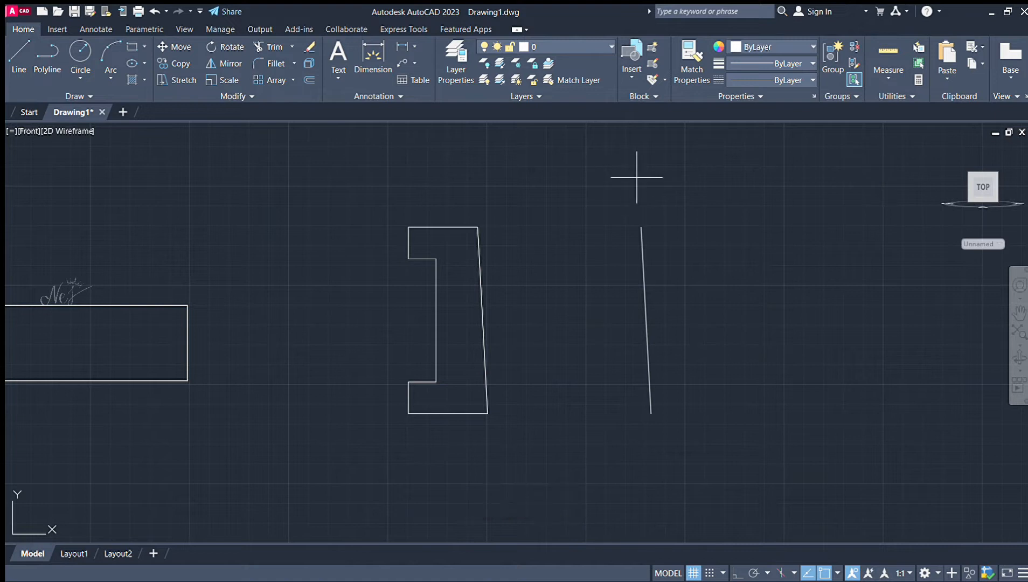
# Step: Draw a vertical line 136 long to the right of the copied slanted line, with ortho on
pyautogui.press('F8')
pyautogui.click(717, 165)
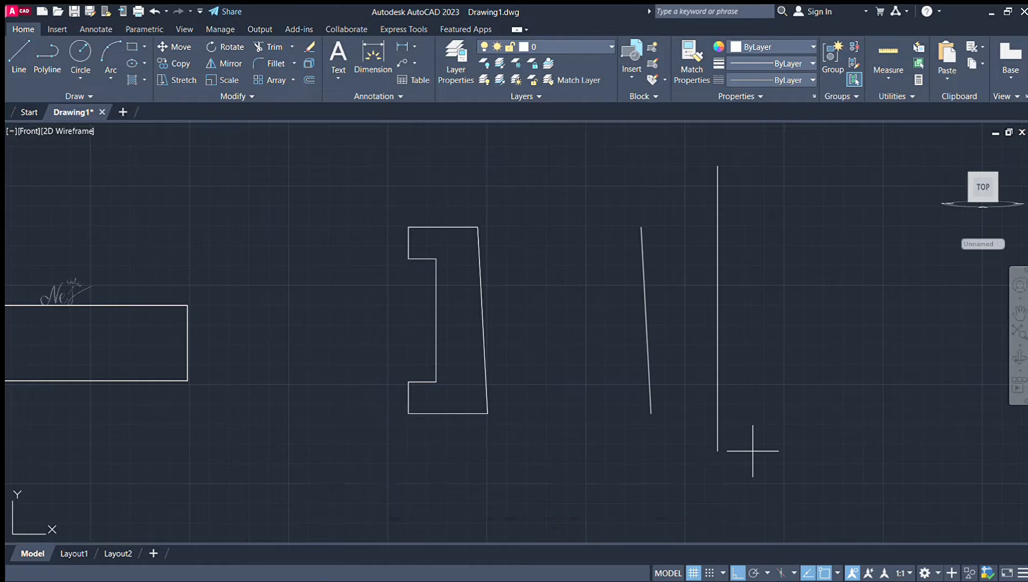
pyautogui.write('136')
pyautogui.press('Return')
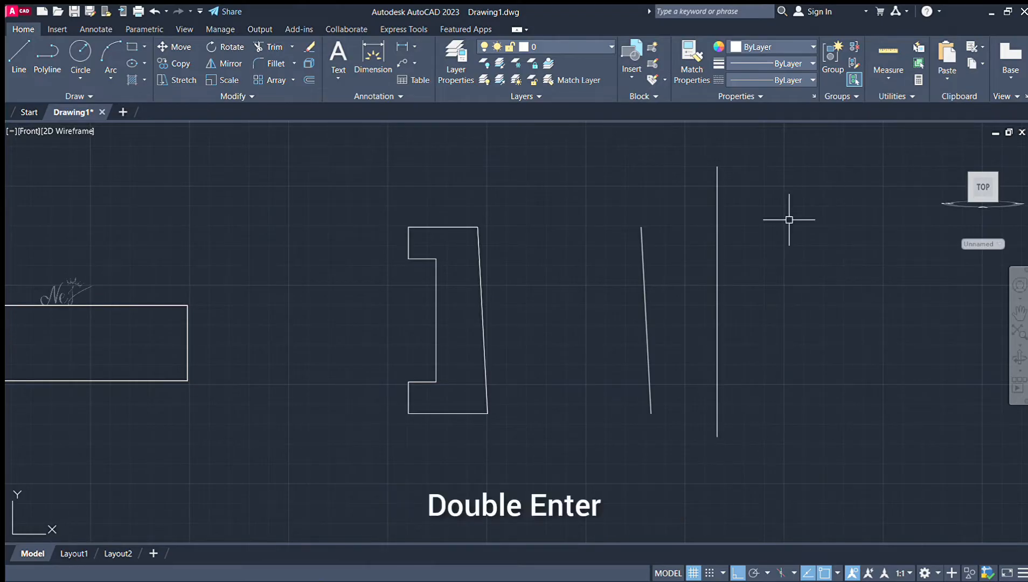
# Step: Move the 136 vertical line's midpoint onto the slanted copy's midpoint, and shift it horizontally right to set the cotter width
pyautogui.click(720, 297)
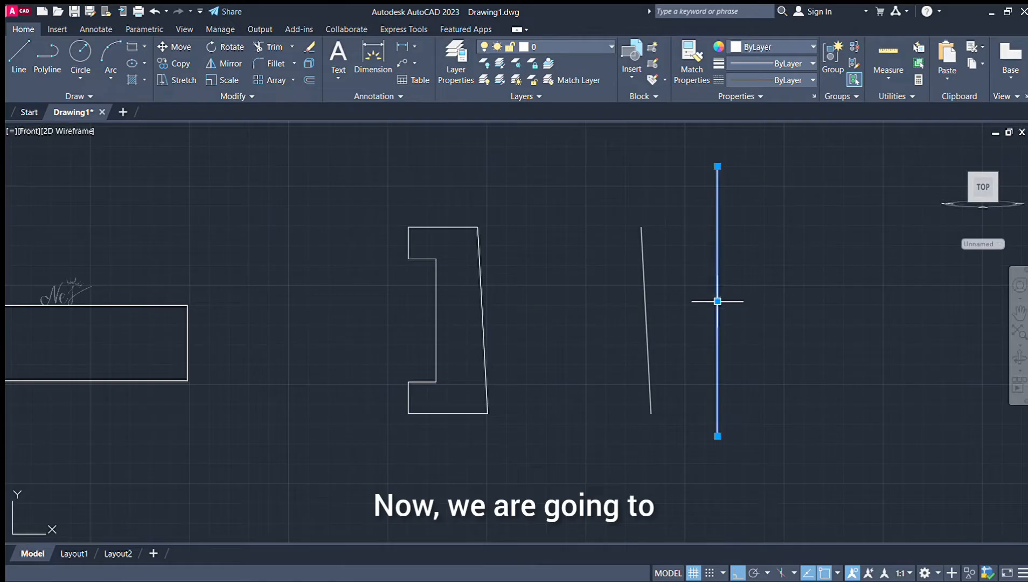
pyautogui.click(717, 301)
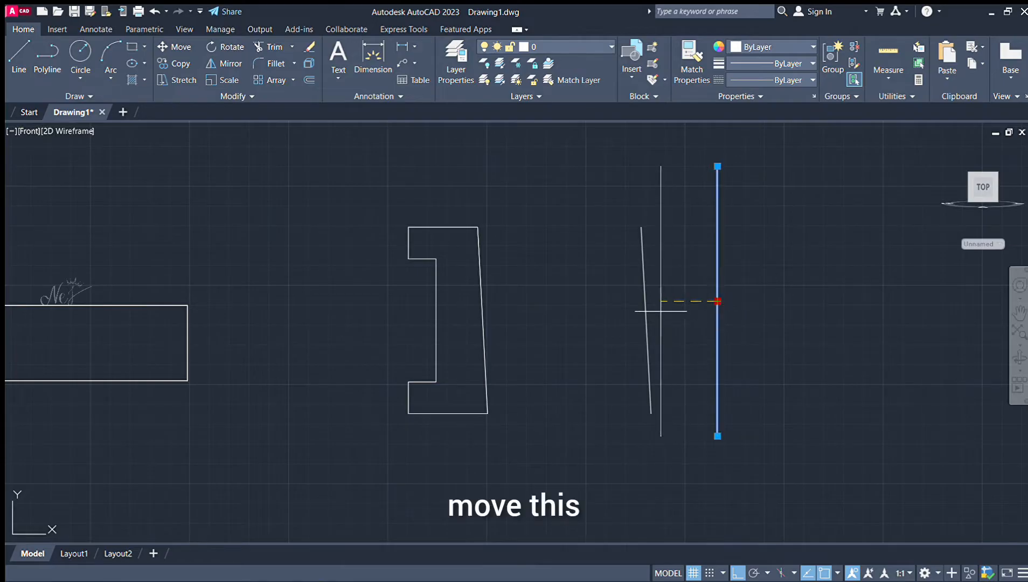
pyautogui.click(646, 319)
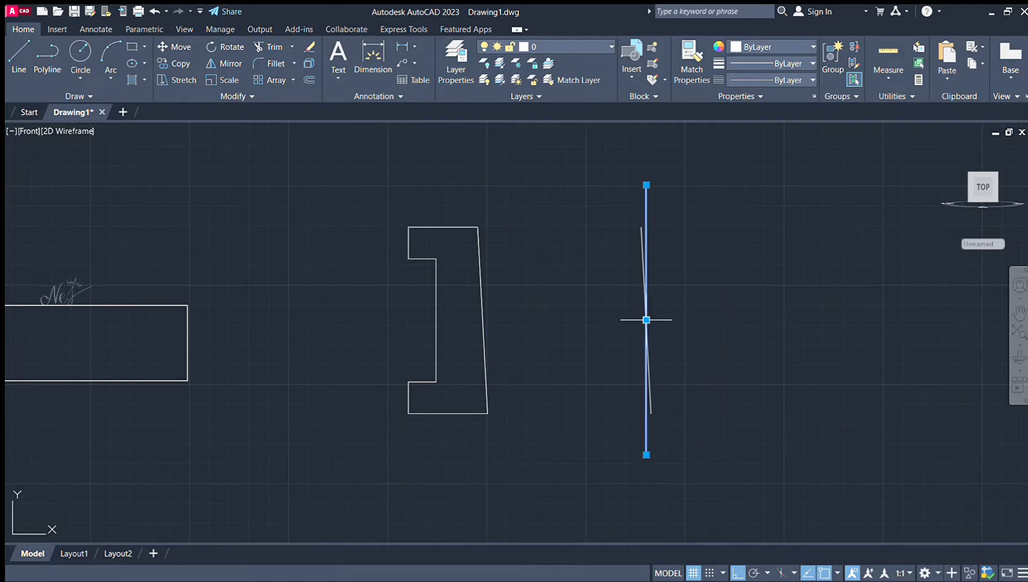
pyautogui.click(647, 320)
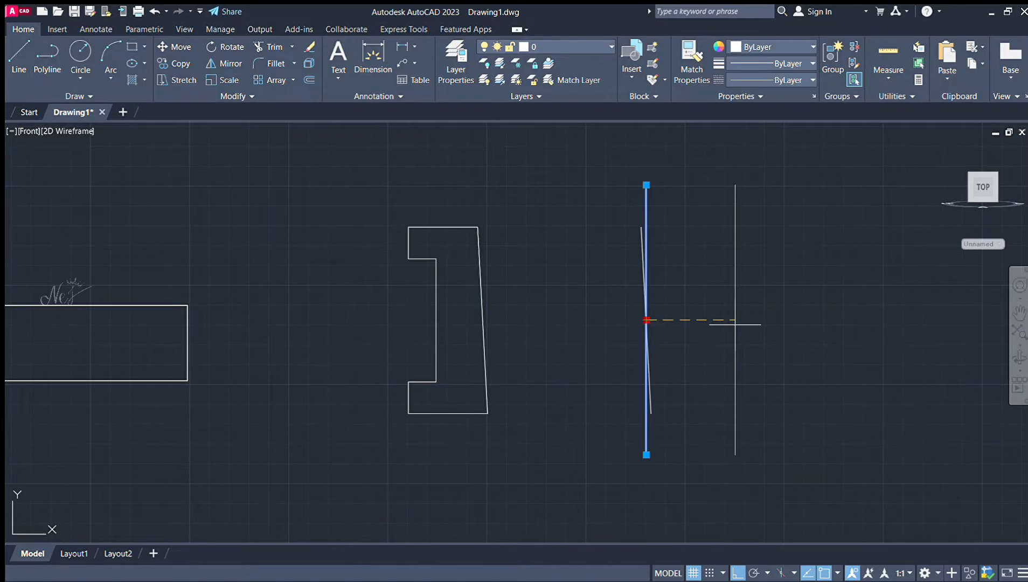
pyautogui.press('Return')
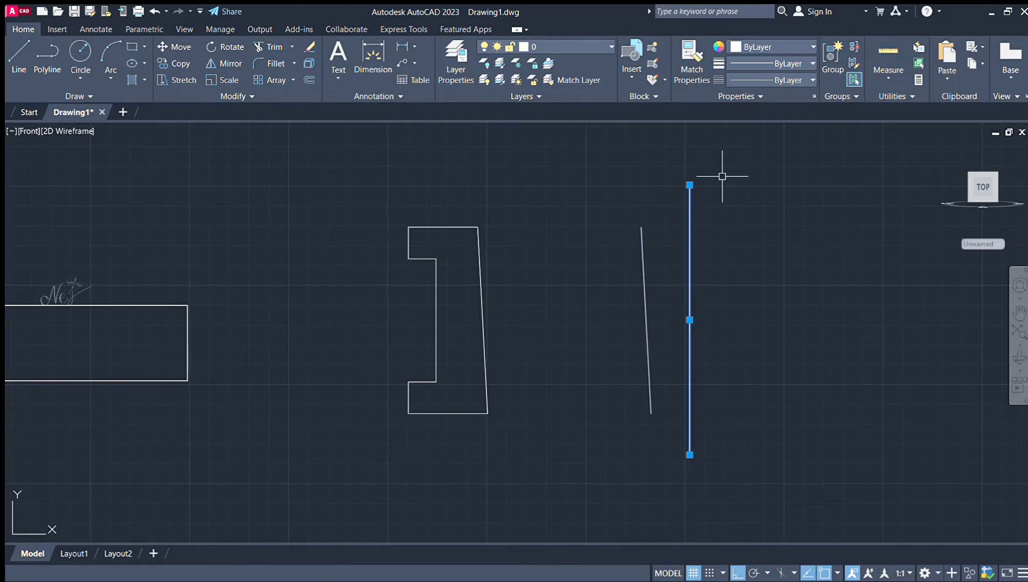
# Step: Draw horizontal lines from the top and bottom ends of the vertical line, leftward past the slanted copy
pyautogui.click(18, 54)
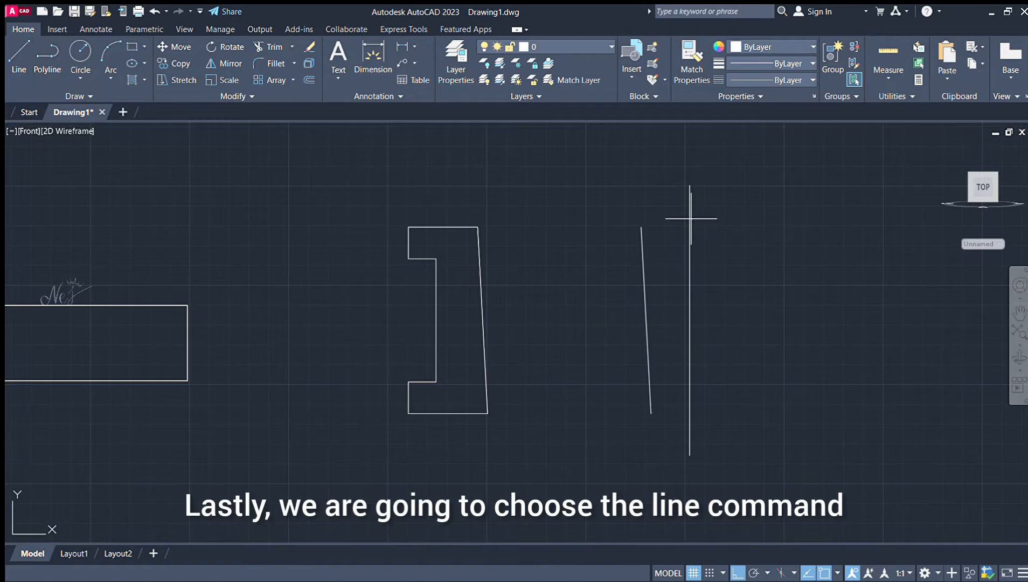
pyautogui.click(690, 184)
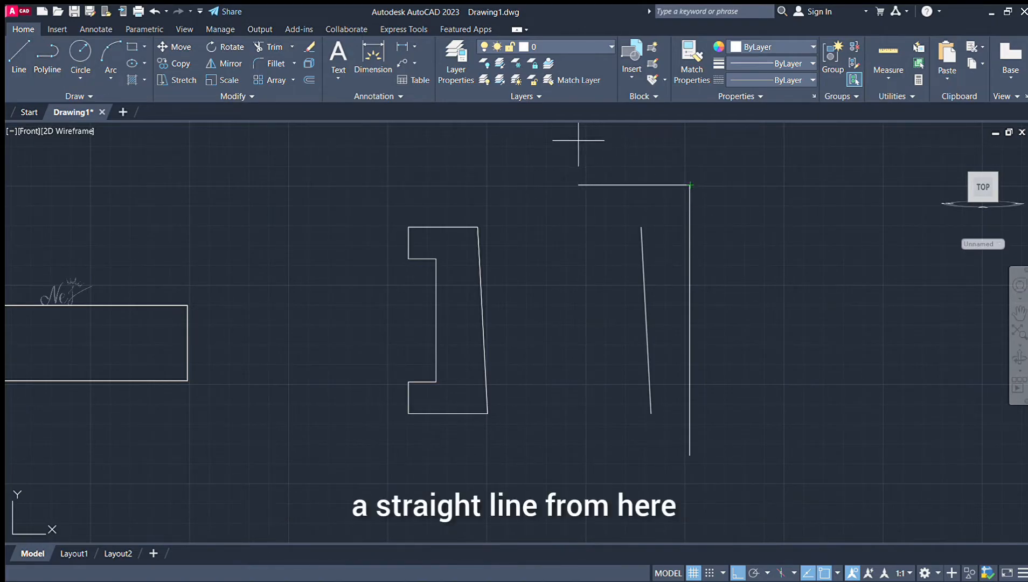
pyautogui.press('Escape')
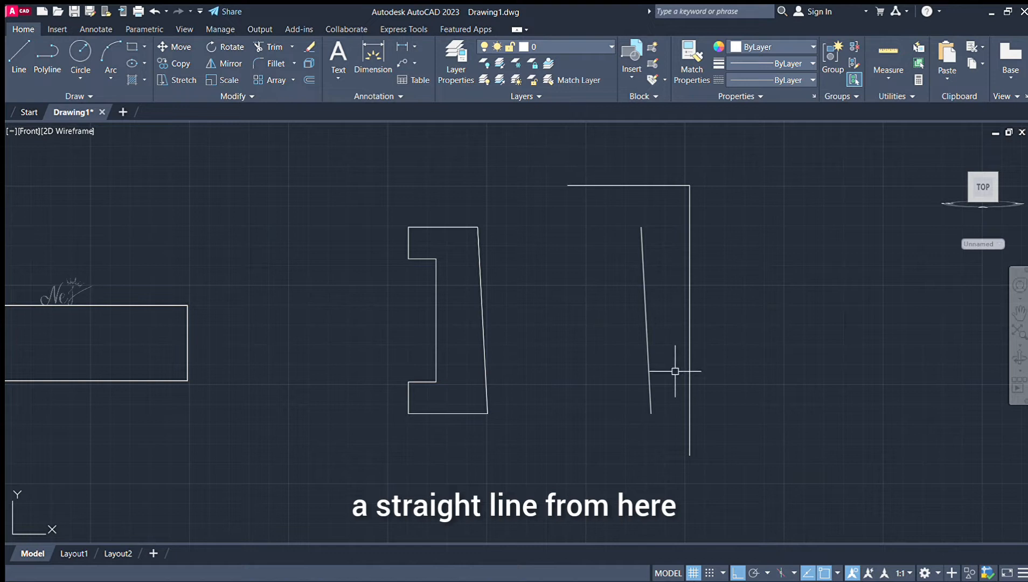
pyautogui.press('Return')
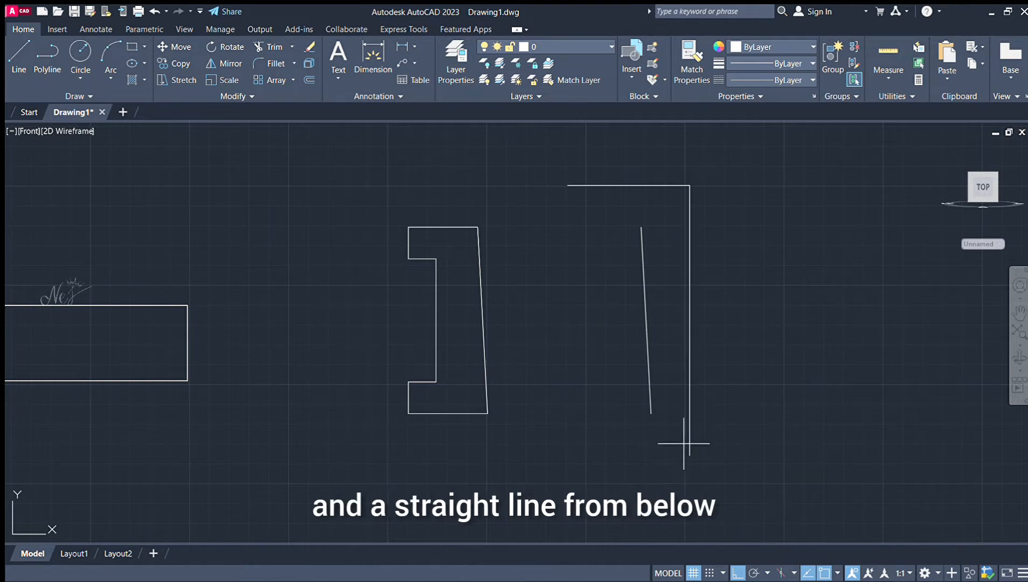
pyautogui.click(689, 455)
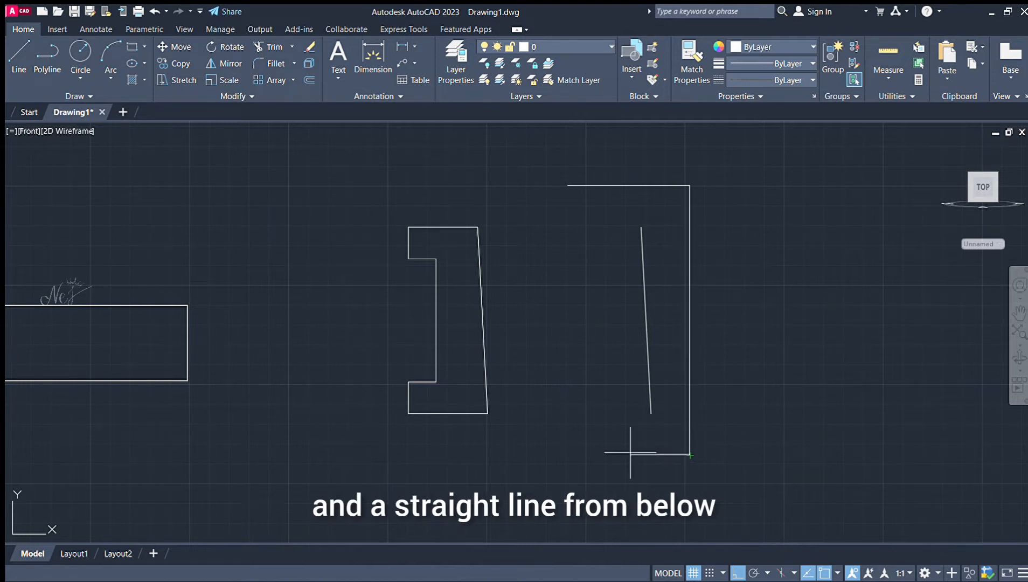
pyautogui.click(537, 446)
pyautogui.press('Escape')
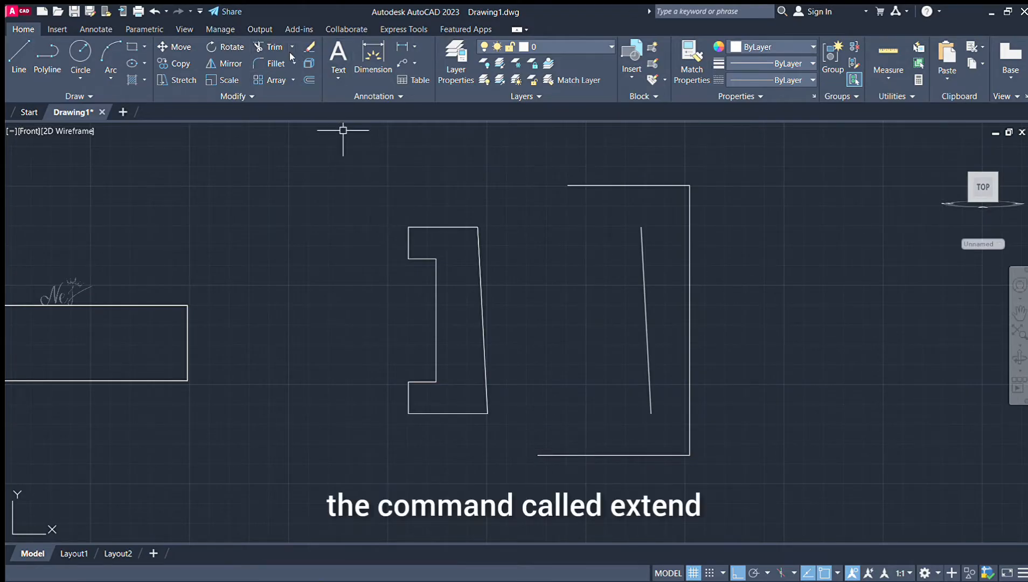
# Step: Extend both ends of the slanted copy to the upper and lower horizontal lines
pyautogui.click(297, 84)
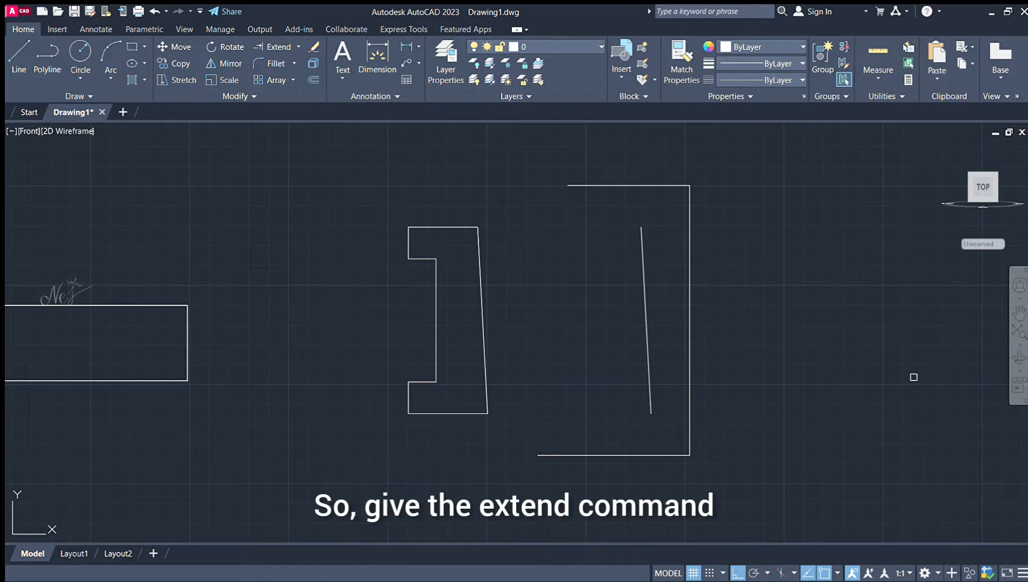
pyautogui.click(641, 240)
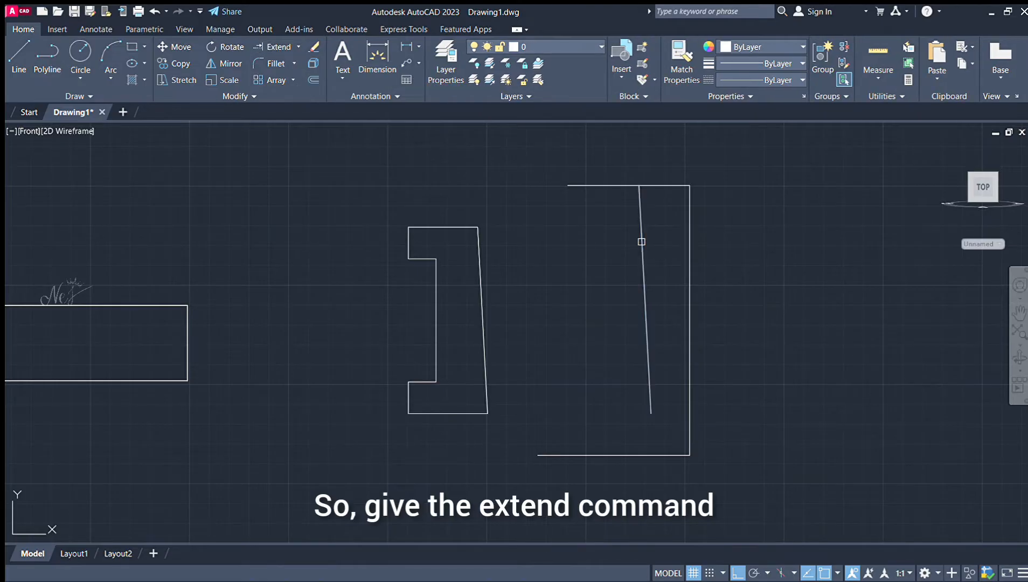
pyautogui.click(647, 381)
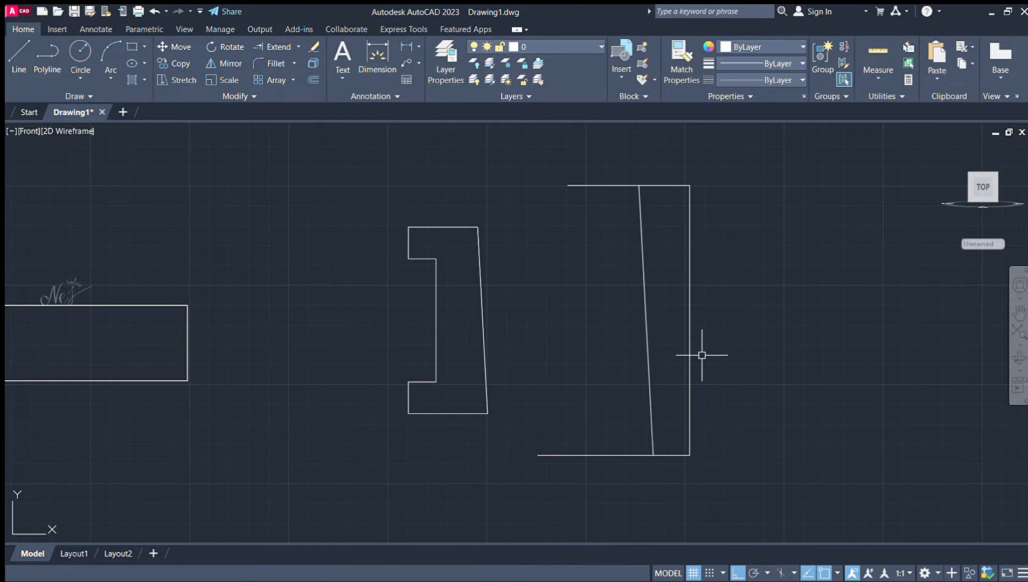
# Step: Trim the overhanging ends of the upper and lower horizontal lines outside the cotter's slanted edge
pyautogui.click(272, 79)
pyautogui.click(612, 160)
pyautogui.click(617, 229)
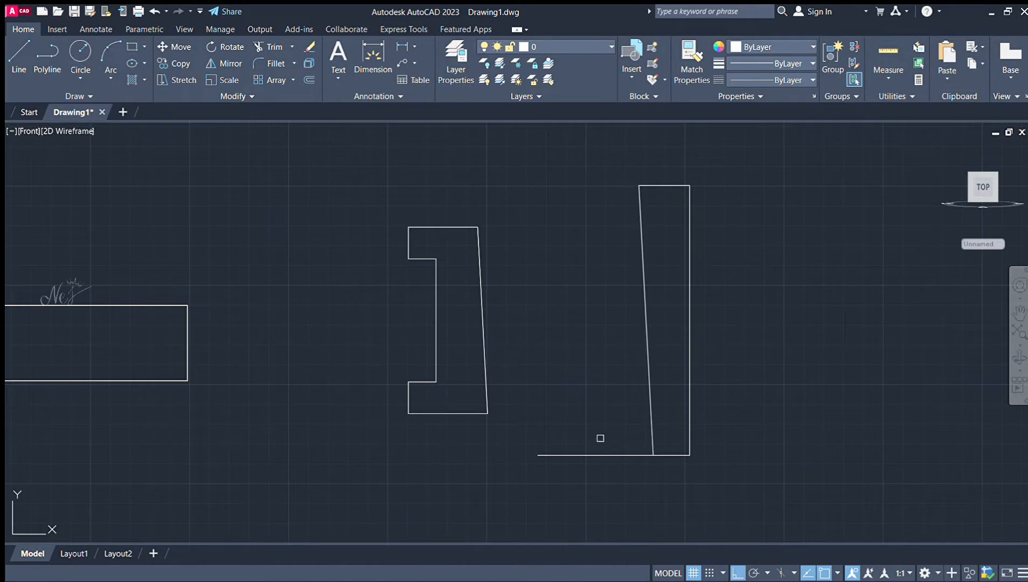
pyautogui.click(614, 435)
pyautogui.click(615, 470)
# Step: Draw three-point arcs across the cotter's top and bottom ends, and trim the parts extending past its straight vertical edge
pyautogui.click(109, 59)
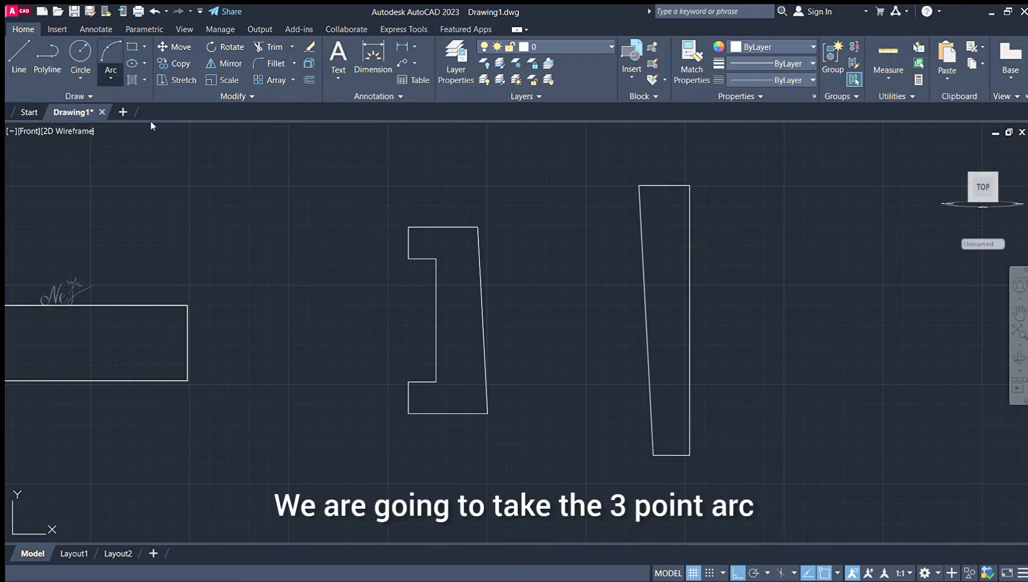
pyautogui.click(639, 186)
pyautogui.click(689, 185)
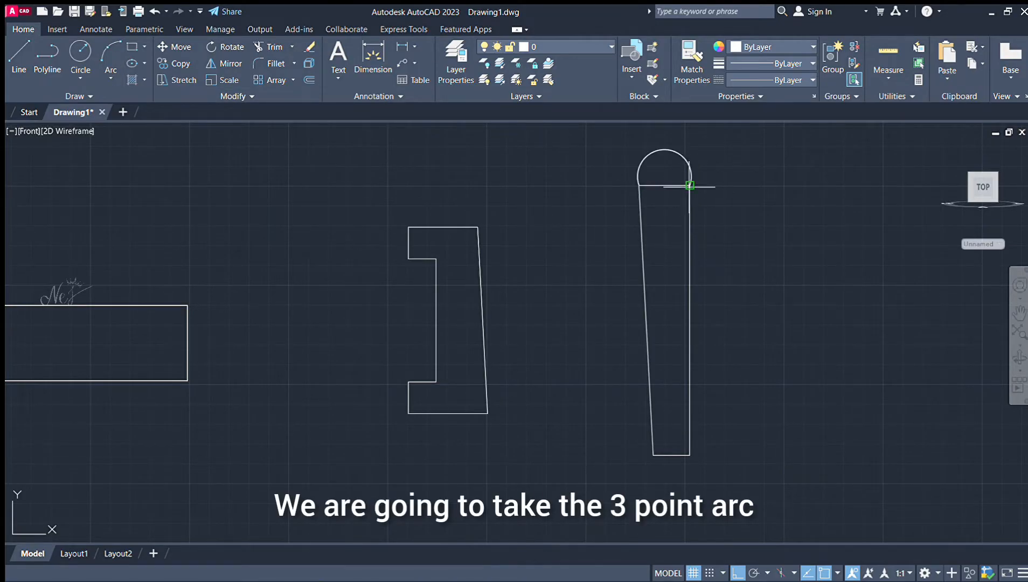
pyautogui.click(704, 209)
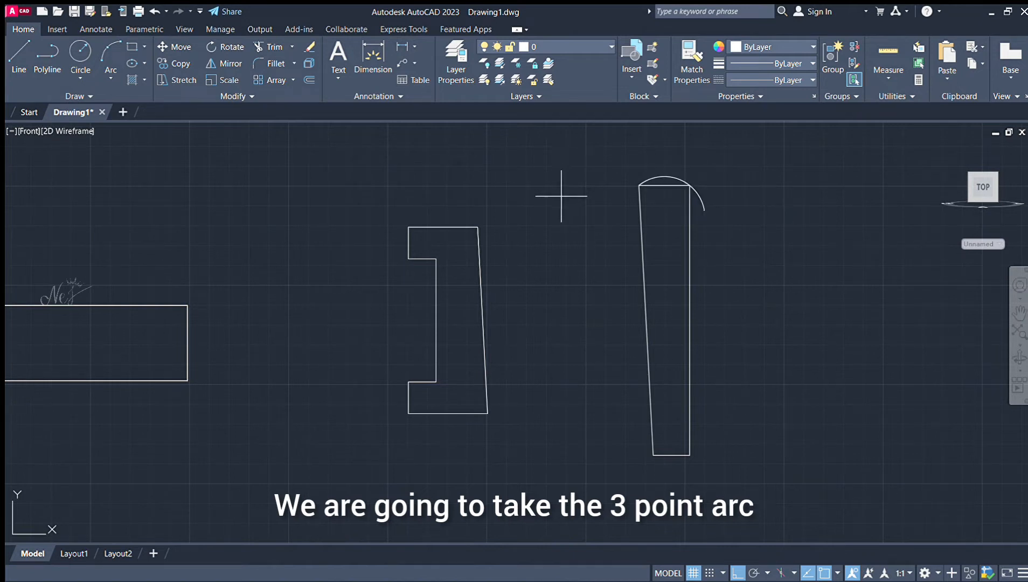
pyautogui.click(652, 455)
pyautogui.click(689, 455)
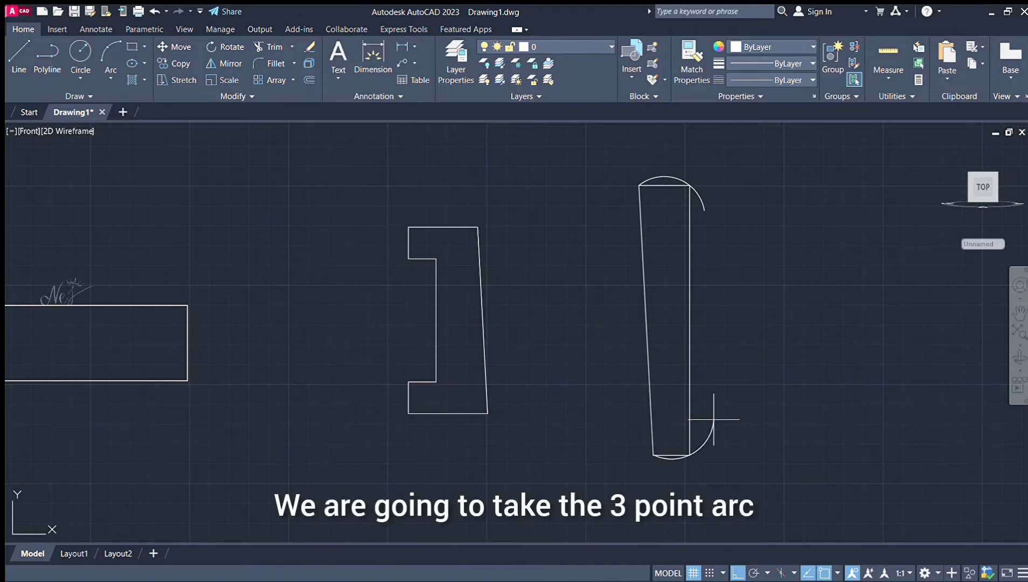
pyautogui.click(714, 419)
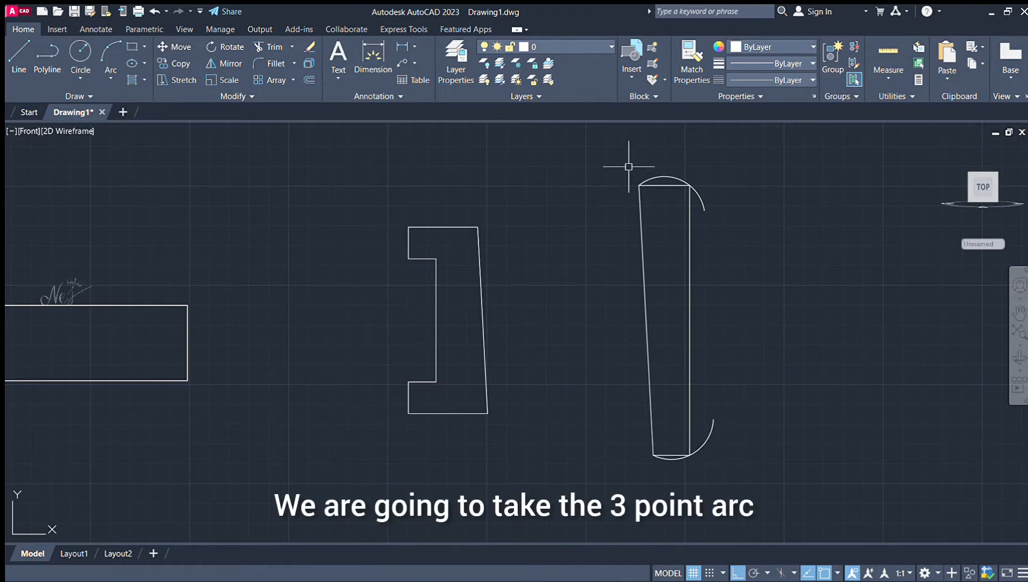
pyautogui.click(271, 54)
# Step: Move the whole cotter profile from its slanted edge's midpoint onto the midpoint of the gib's slanted edge
pyautogui.click(643, 273)
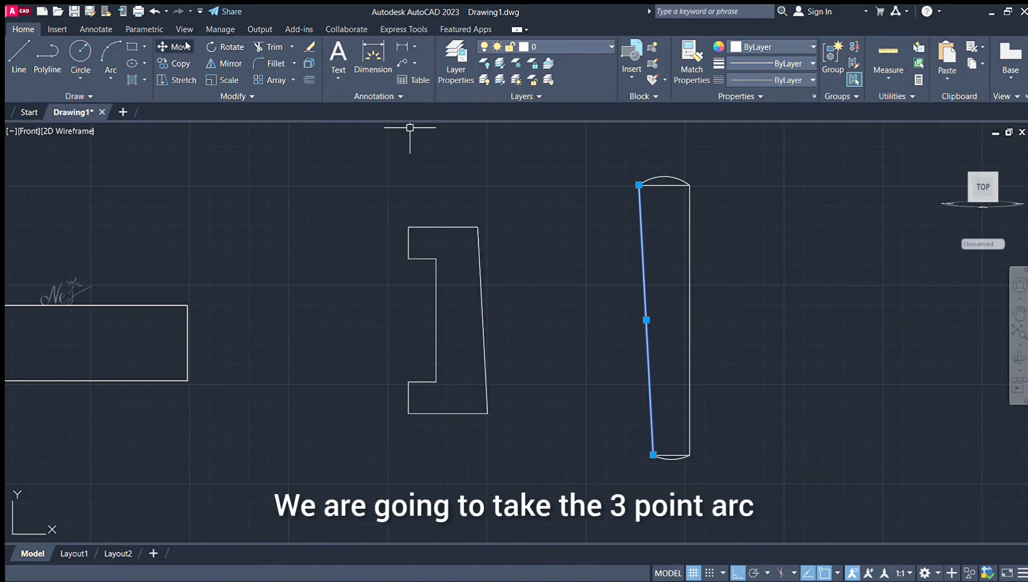
pyautogui.click(532, 142)
pyautogui.click(938, 474)
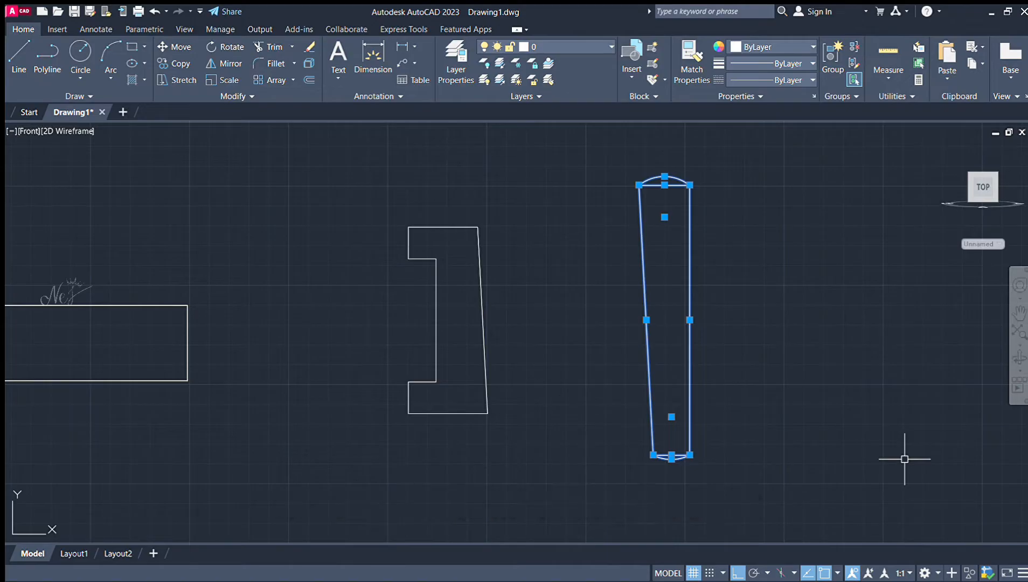
pyautogui.write('m')
pyautogui.press('Return')
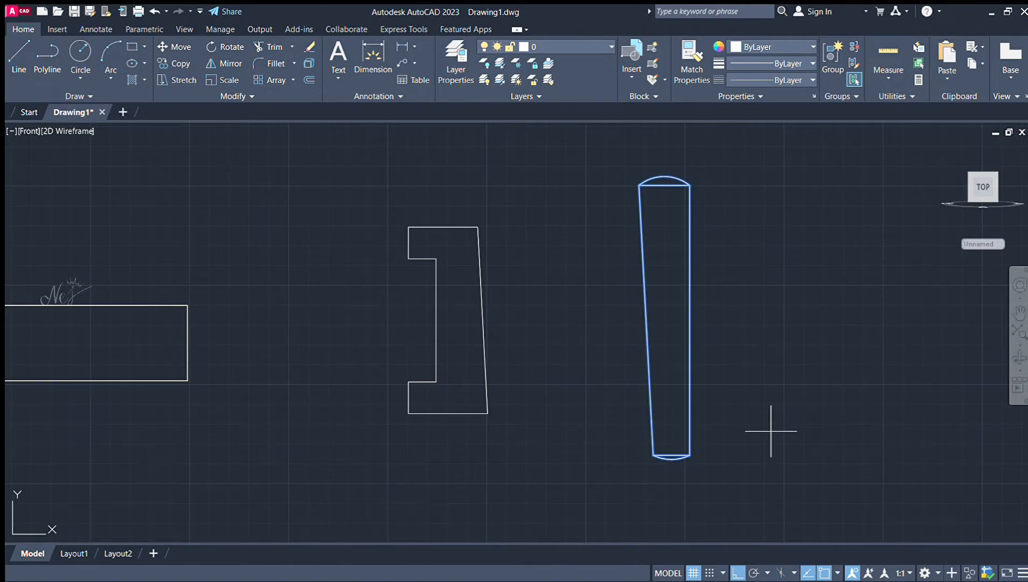
pyautogui.click(649, 320)
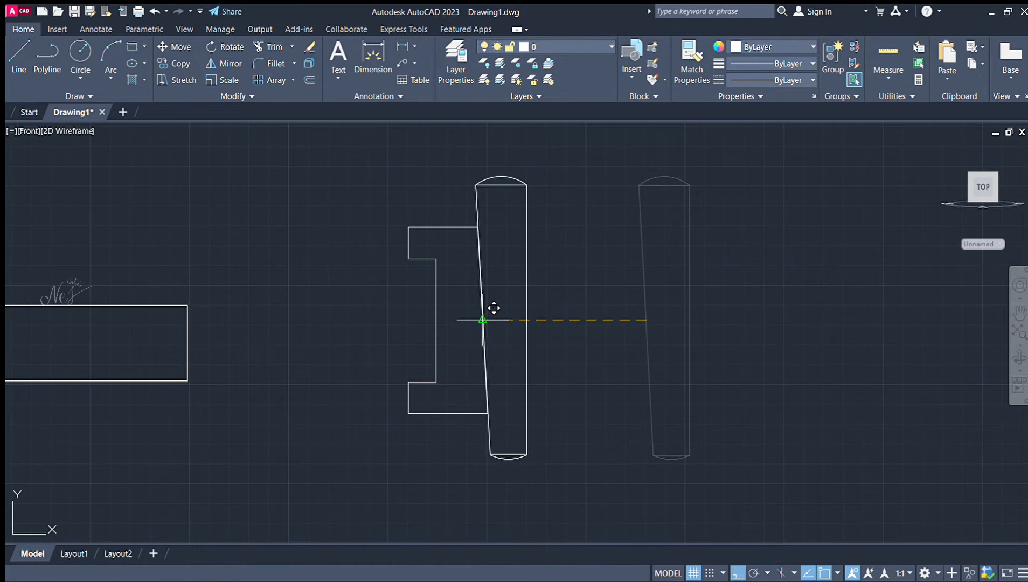
pyautogui.click(482, 319)
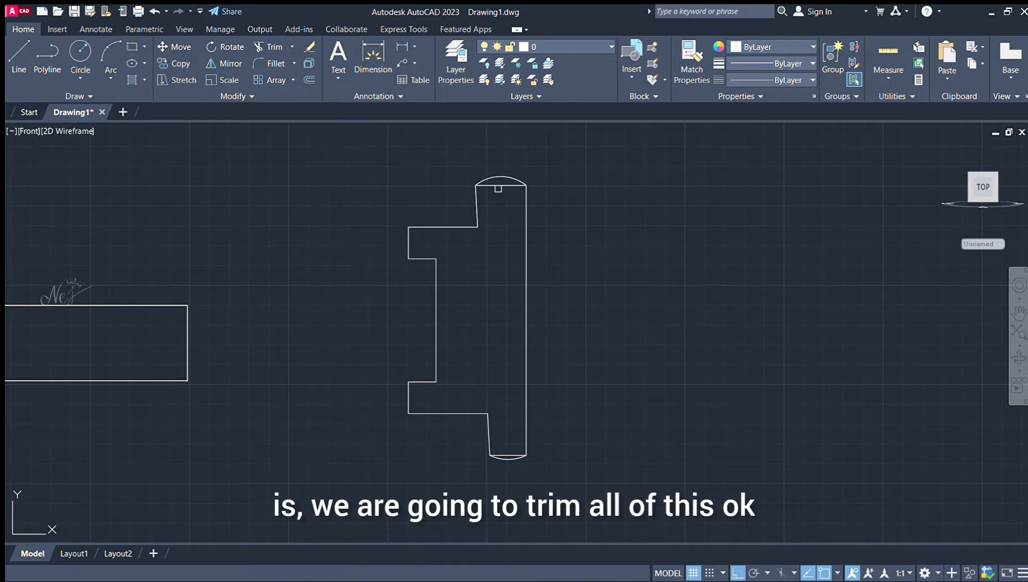
# Step: Trim the straight end lines inside the cotter's arcs and combine the gib and cotter outline into a single object
pyautogui.click(509, 452)
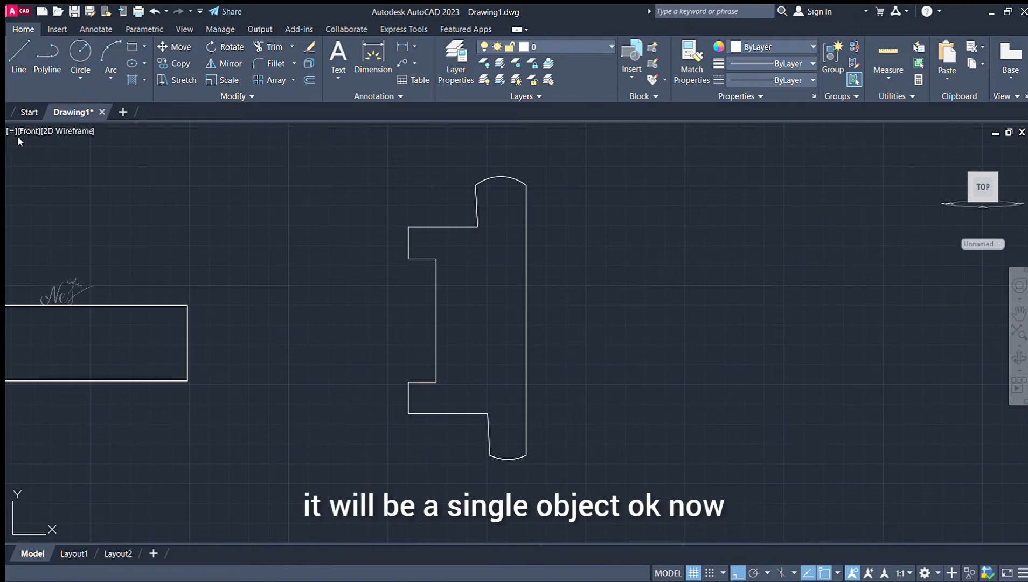
pyautogui.click(346, 158)
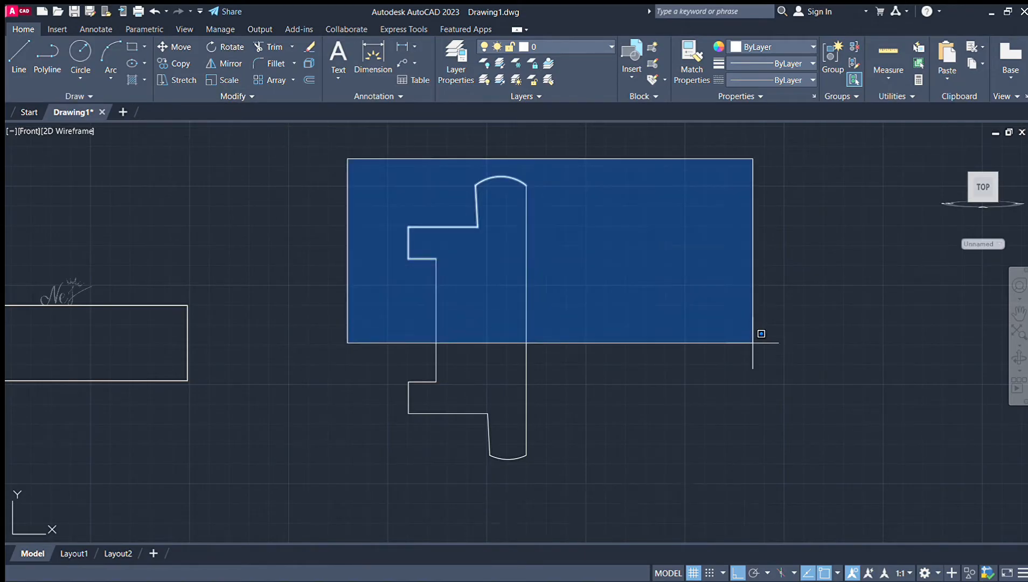
pyautogui.click(743, 486)
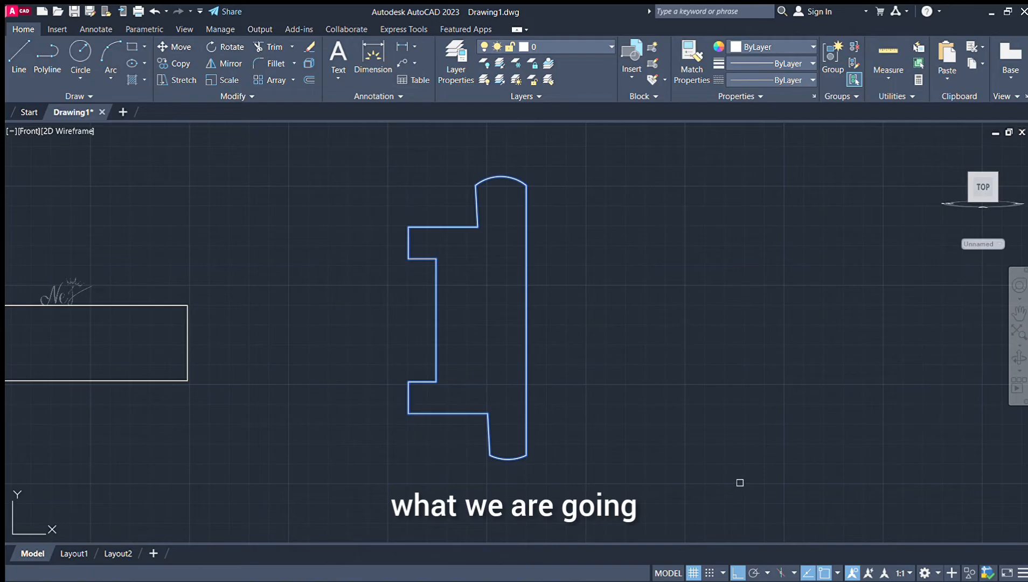
pyautogui.press('Return')
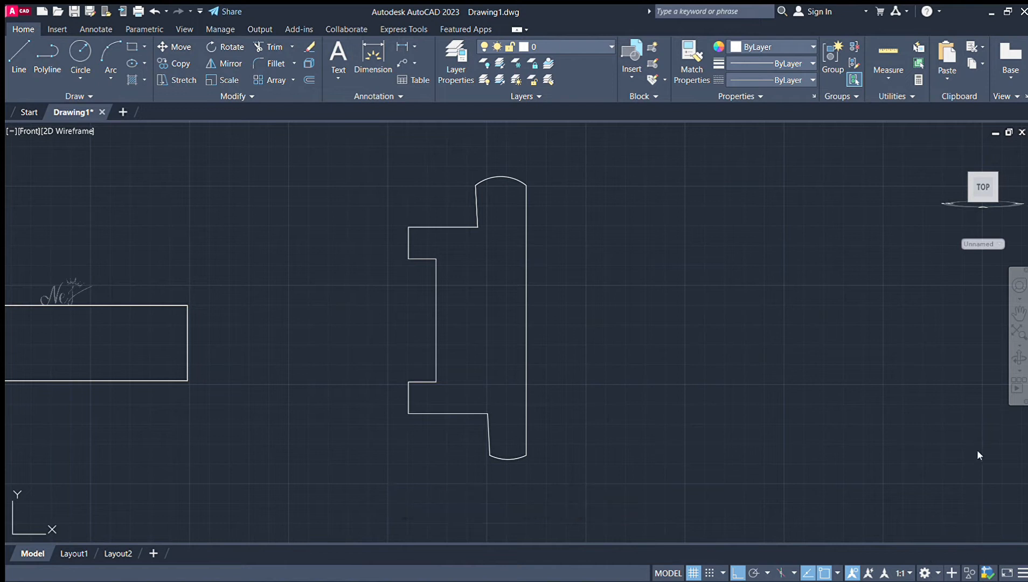
# Step: Switch to the 3D modeling workspace and extrude the combined gib and cotter profile
pyautogui.click(940, 483)
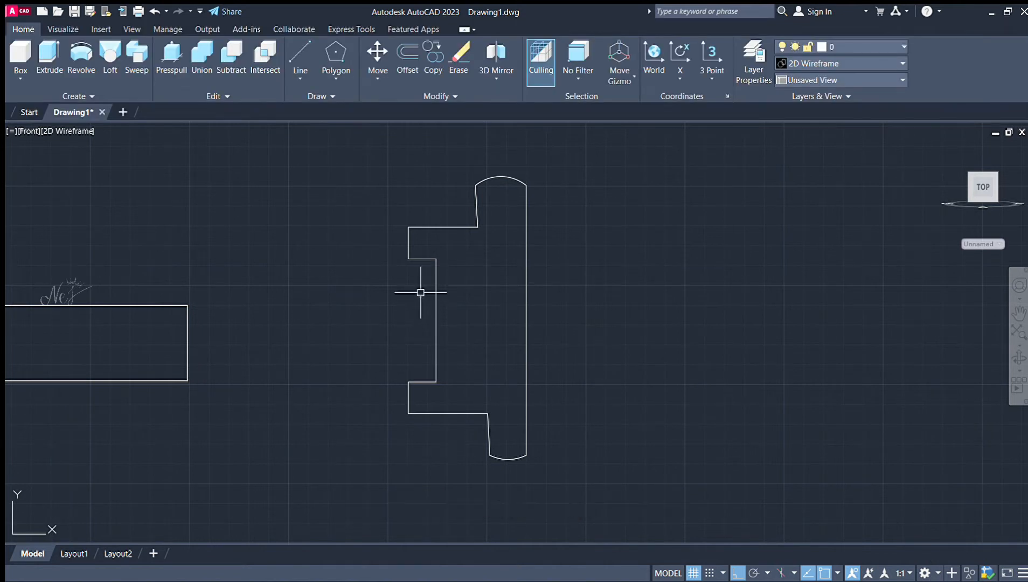
pyautogui.click(50, 43)
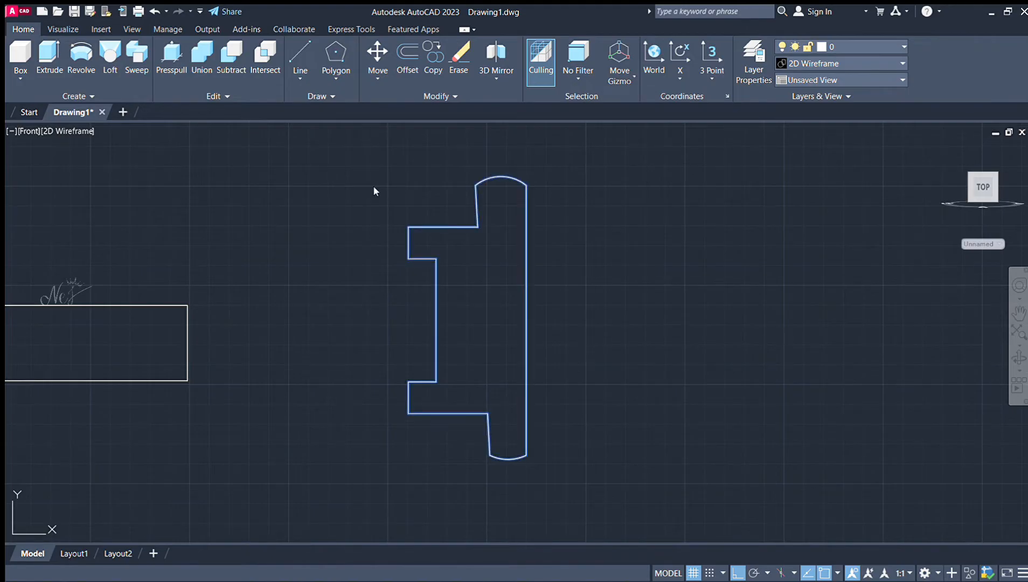
pyautogui.press('Return')
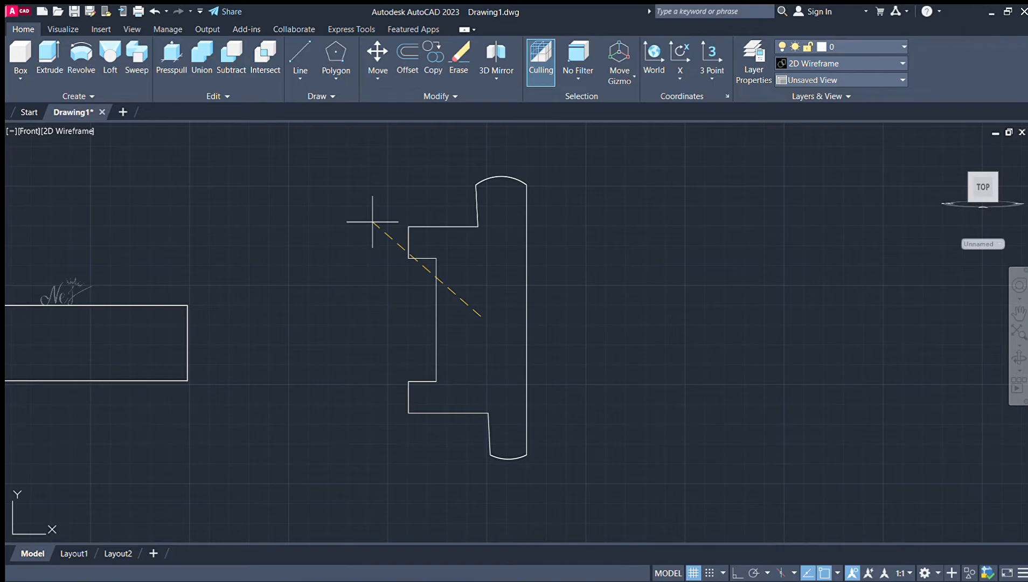
pyautogui.press('Return')
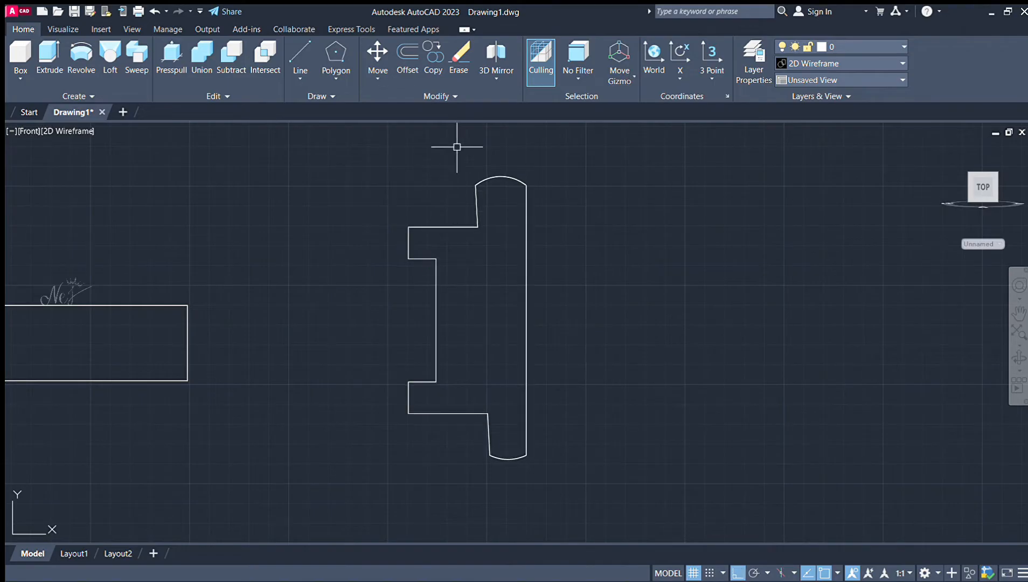
# Step: In the 2D drafting workspace, move the rectangular part by its upper-right corner onto the upper inner corner of the fork's slot
pyautogui.scroll(-4, 720, 219)
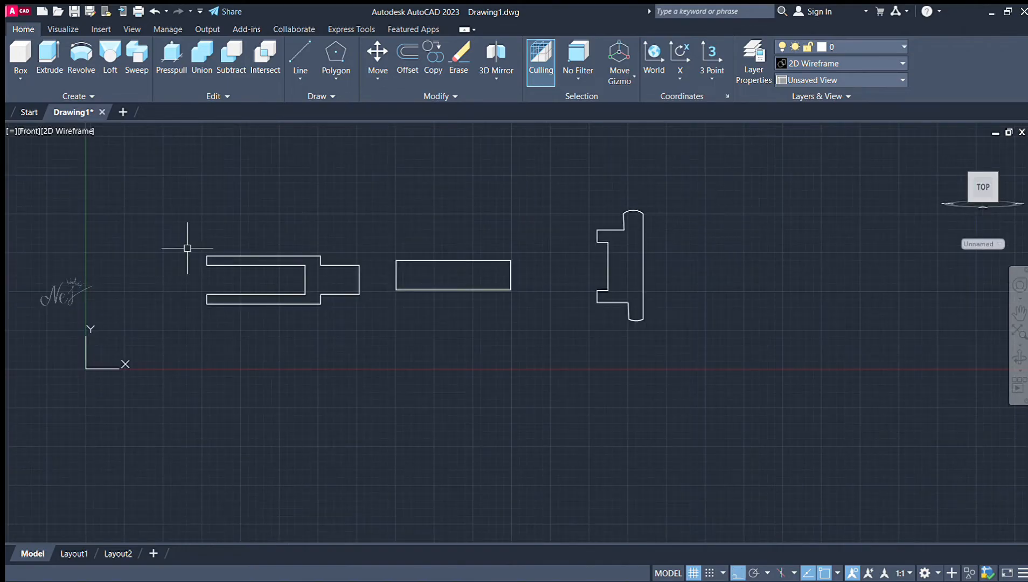
pyautogui.scroll(2, 310, 252)
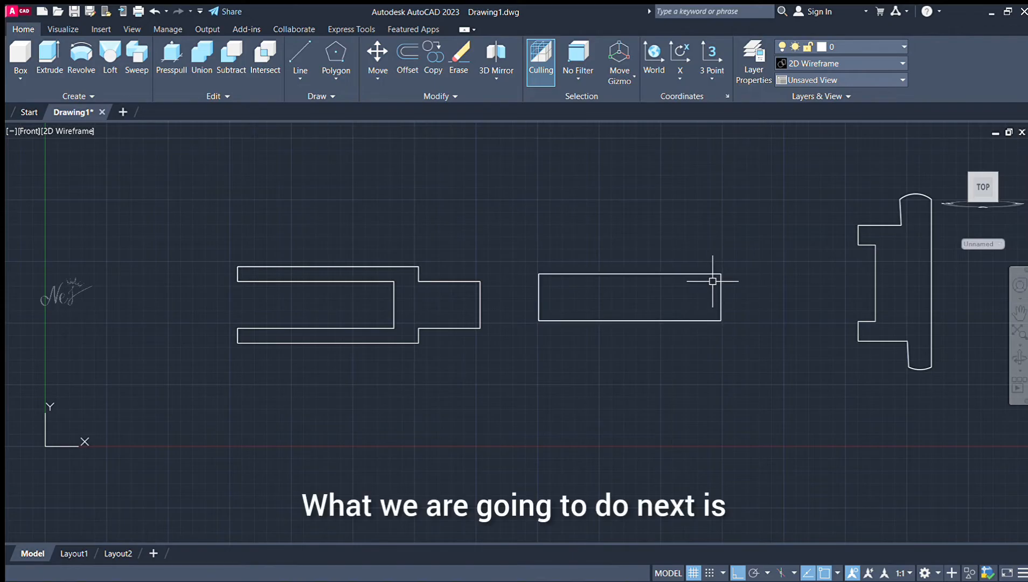
pyautogui.click(716, 274)
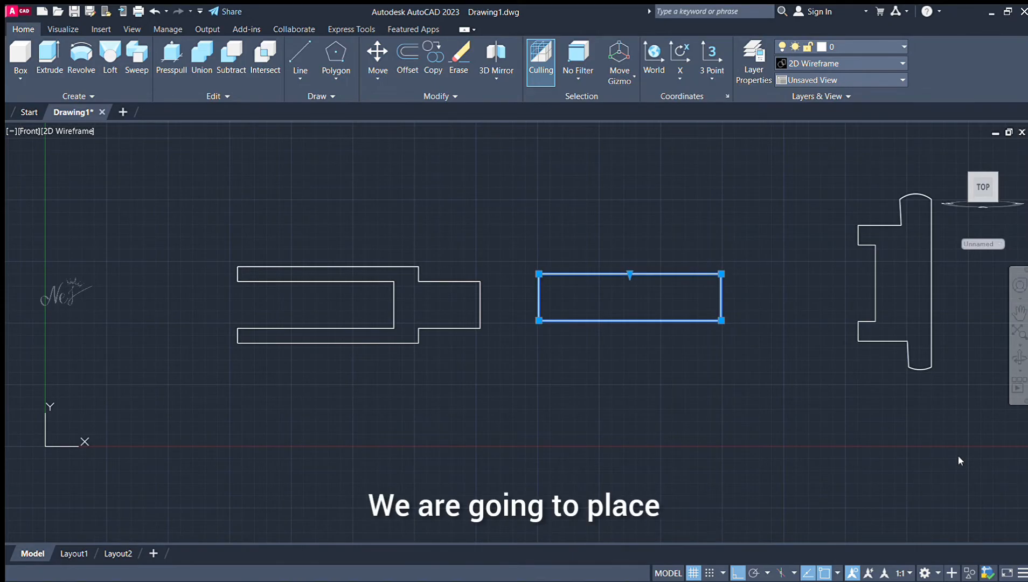
pyautogui.hotkey('ctrl', '0')
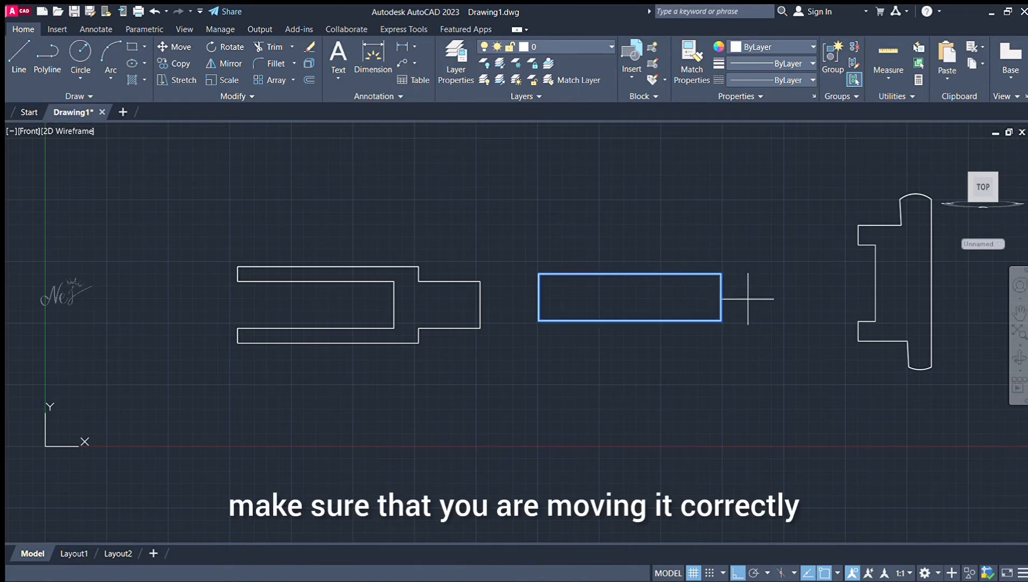
pyautogui.click(721, 273)
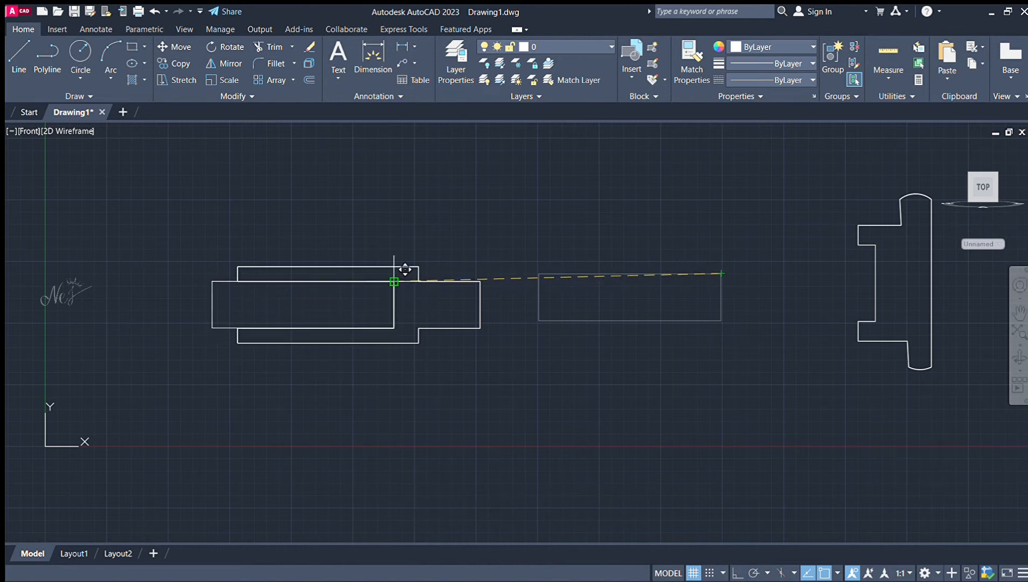
pyautogui.click(394, 281)
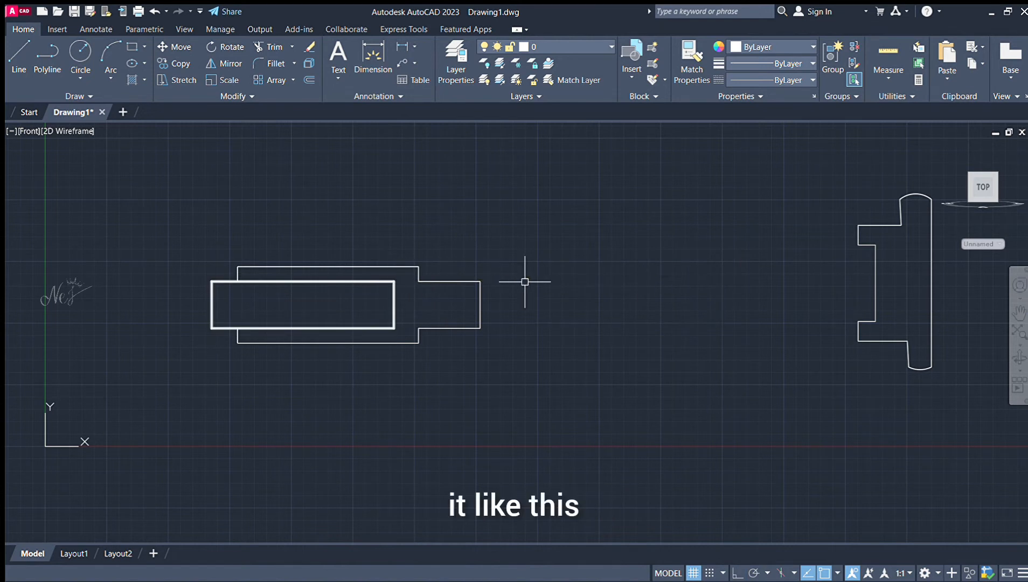
# Step: Switch to the top view and draw a small horizontal rectangle in the empty area above the fork's open end
pyautogui.scroll(2, 174, 259)
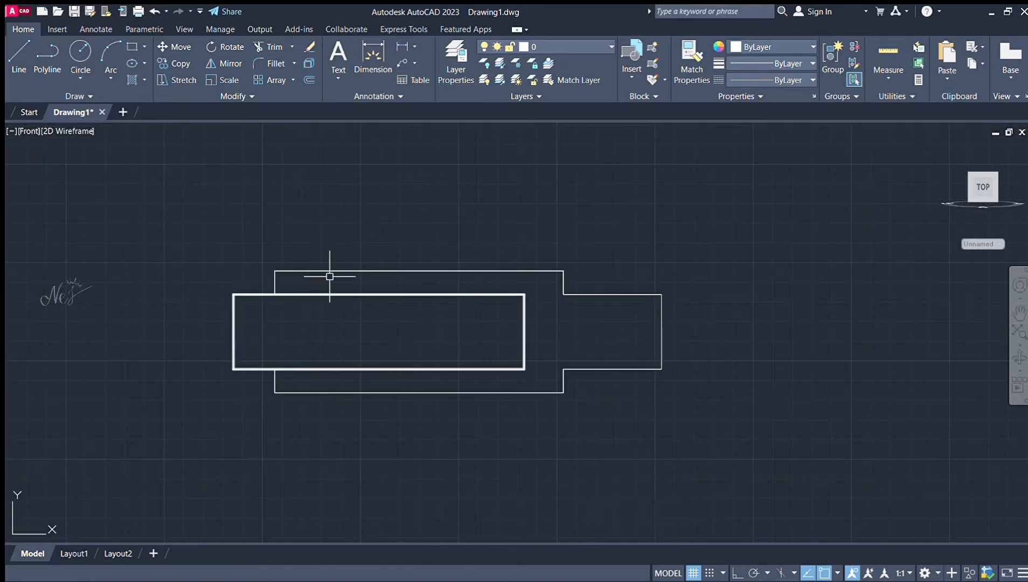
pyautogui.click(67, 163)
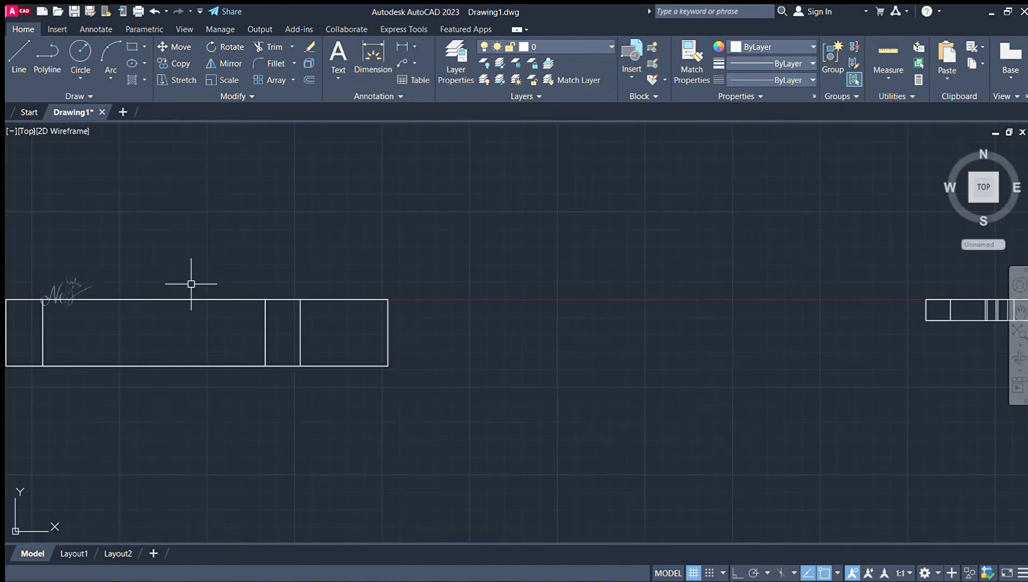
pyautogui.scroll(-4, 500, 321)
pyautogui.scroll(6, 302, 315)
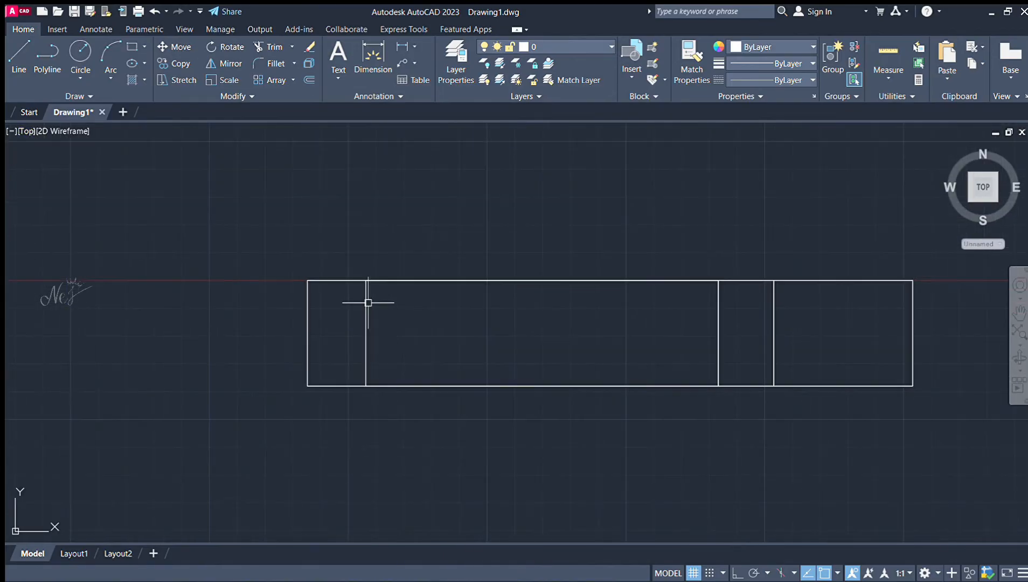
pyautogui.scroll(-2, 378, 305)
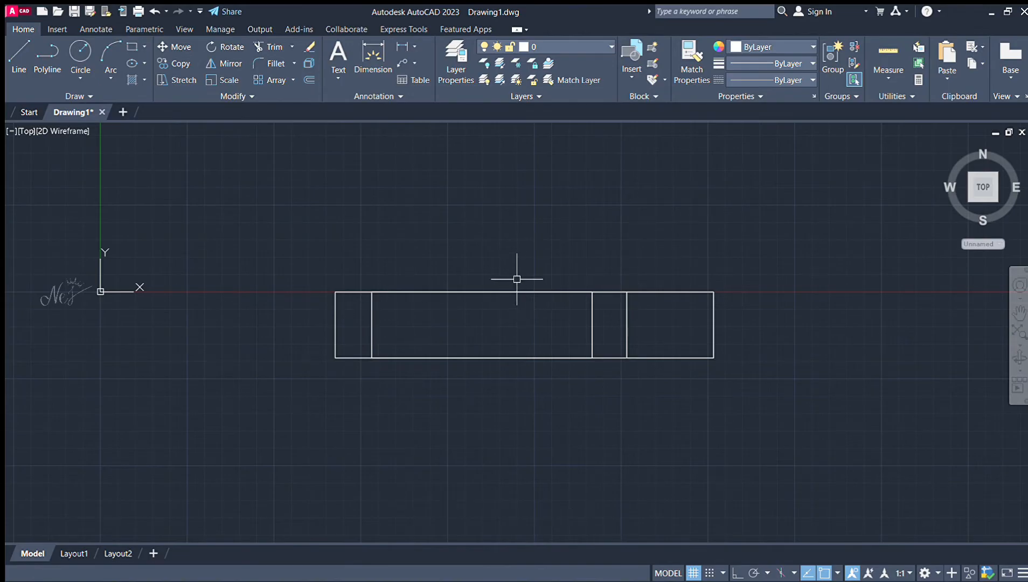
pyautogui.click(129, 48)
pyautogui.click(271, 214)
pyautogui.press('Return')
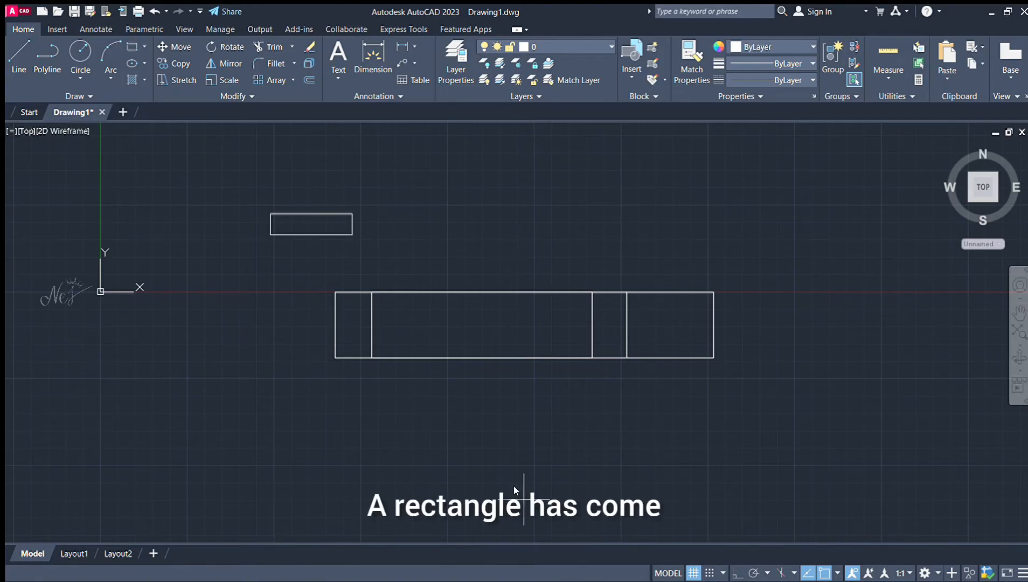
# Step: Move the small rectangle by its left edge's midpoint onto the midpoint of the fork's open end line
pyautogui.click(270, 224)
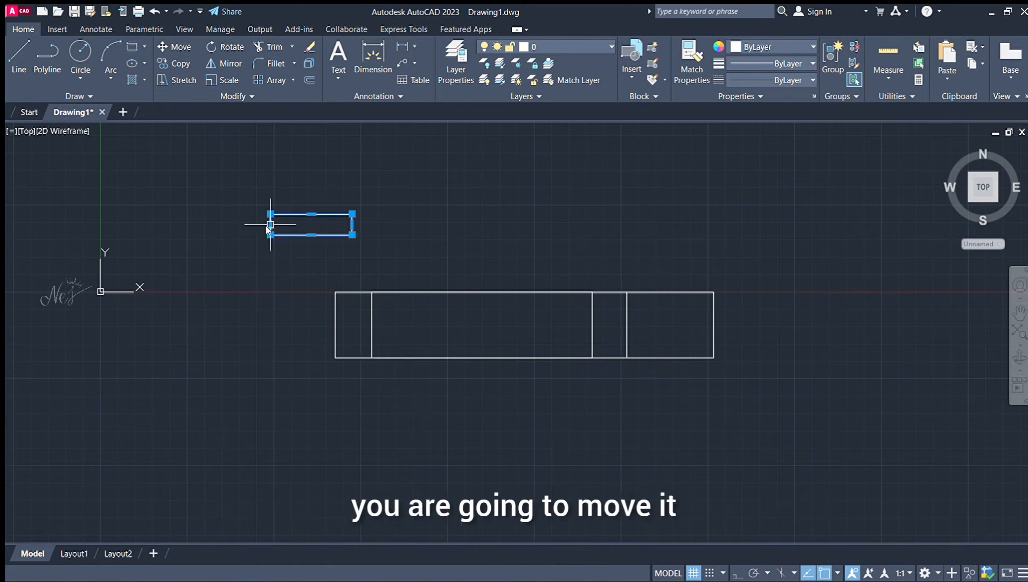
pyautogui.click(170, 46)
pyautogui.click(270, 224)
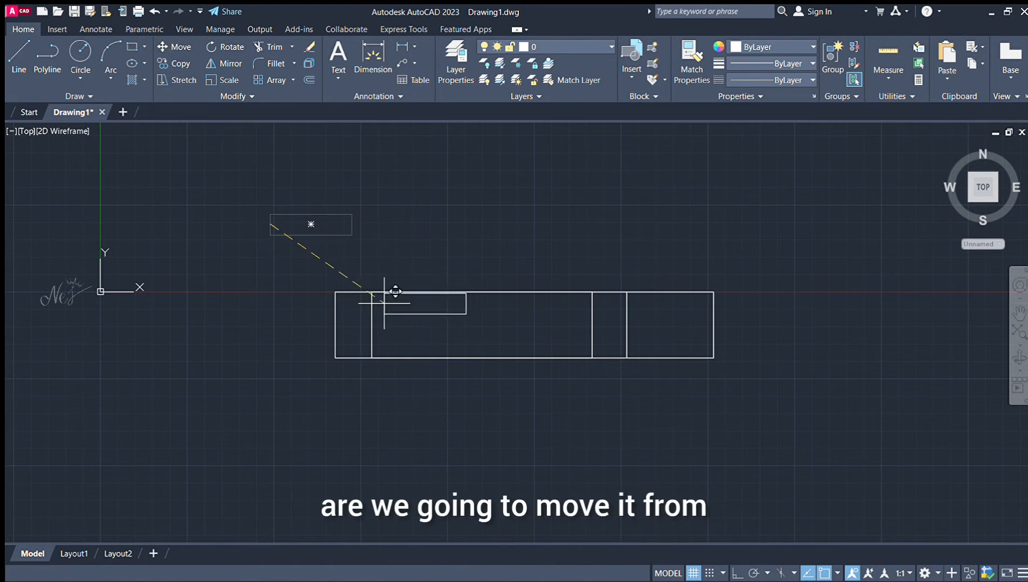
pyautogui.click(372, 325)
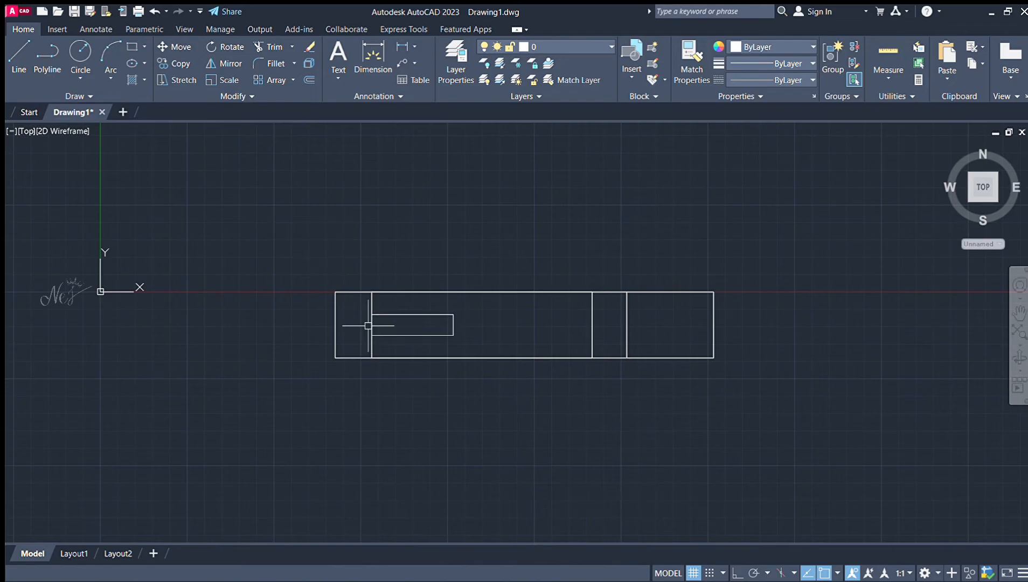
# Step: Move the small rectangle horizontally 42 units into the fork, using its left edge's midpoint as base point and Ortho on
pyautogui.click(399, 315)
pyautogui.press('Return')
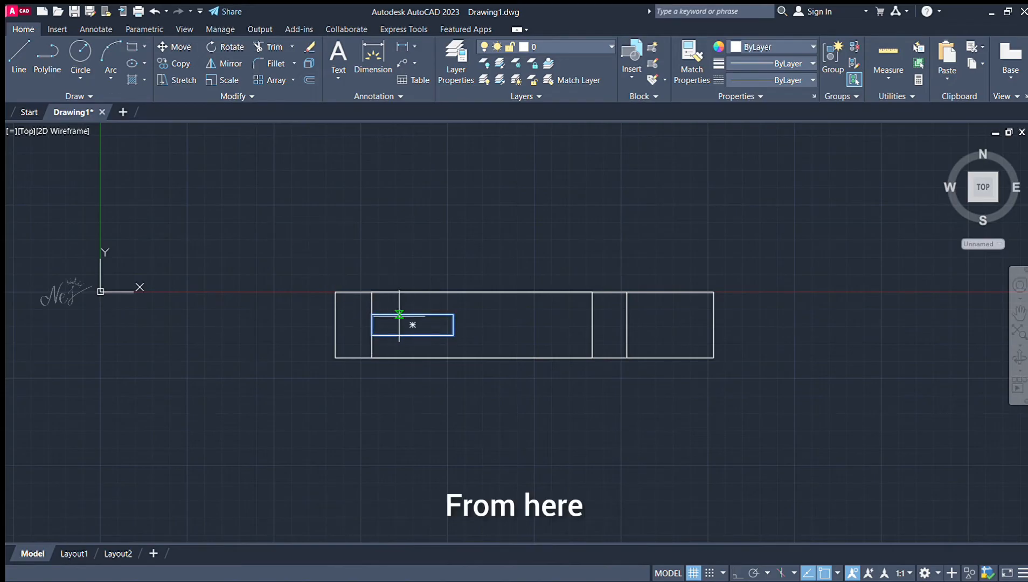
pyautogui.click(372, 324)
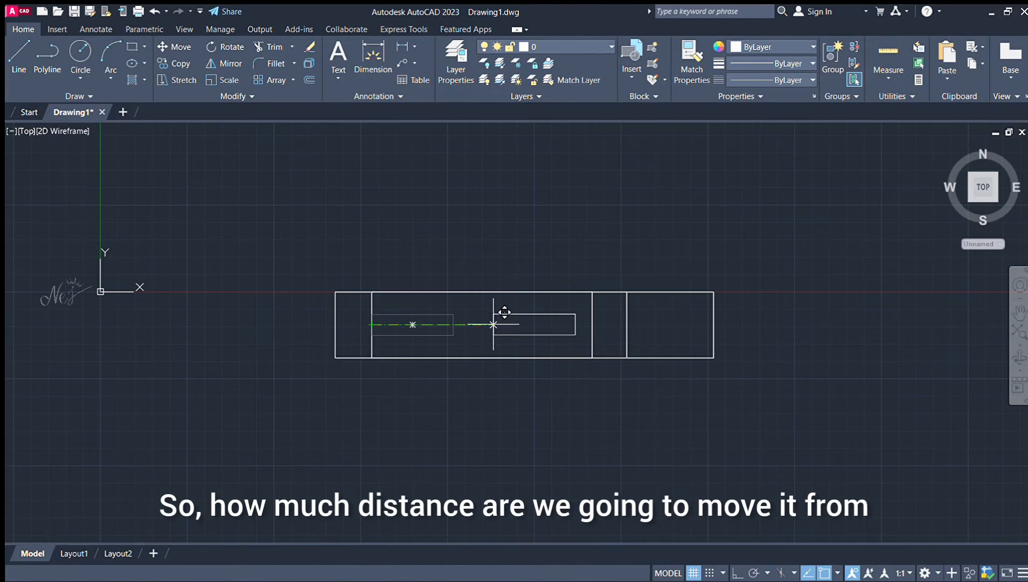
pyautogui.press('F8')
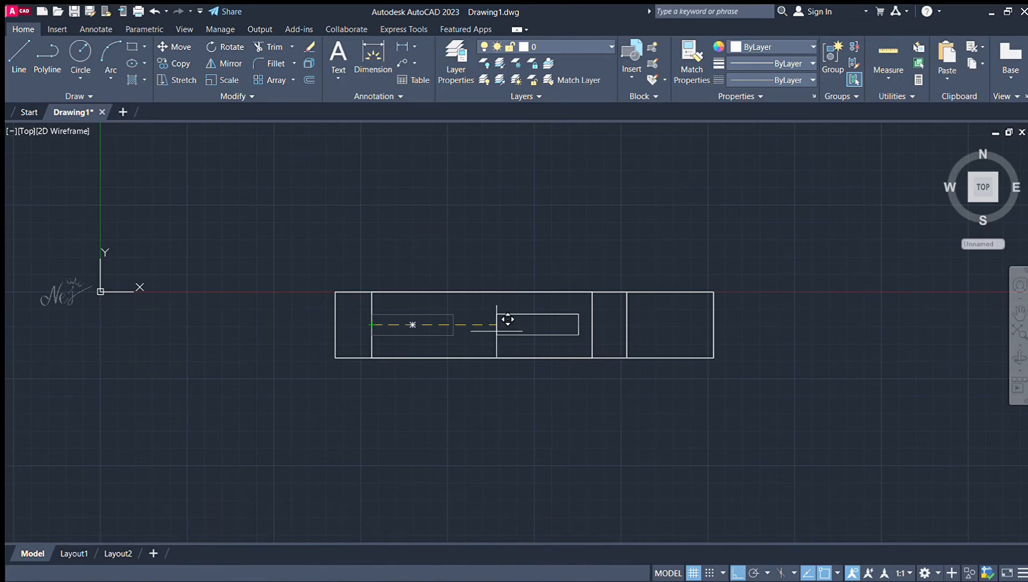
pyautogui.write('42')
pyautogui.press('Return')
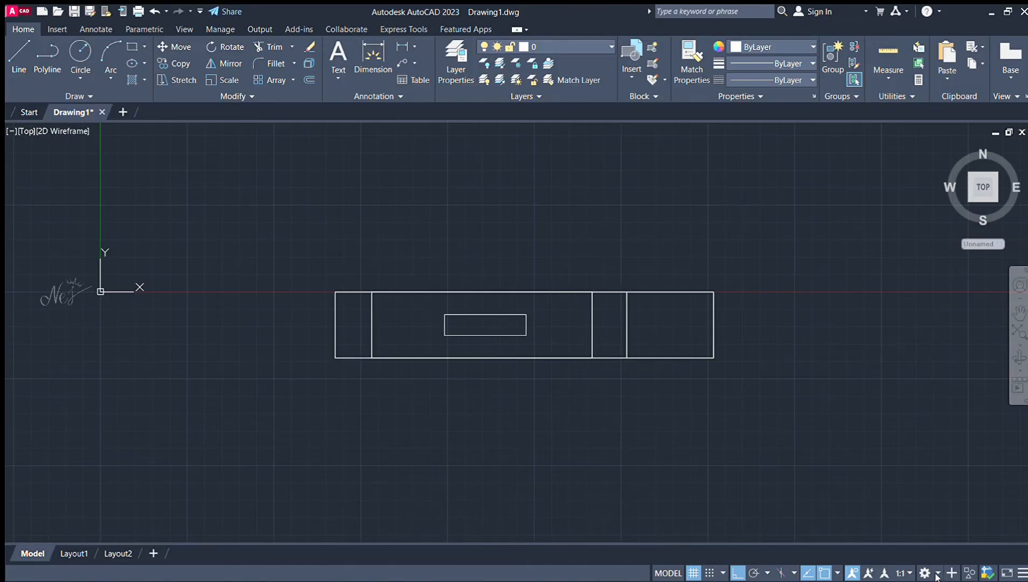
# Step: In the 3D modeling workspace and SW Isometric view, extrude the small rectangle upward until it rises above the fork
pyautogui.click(959, 483)
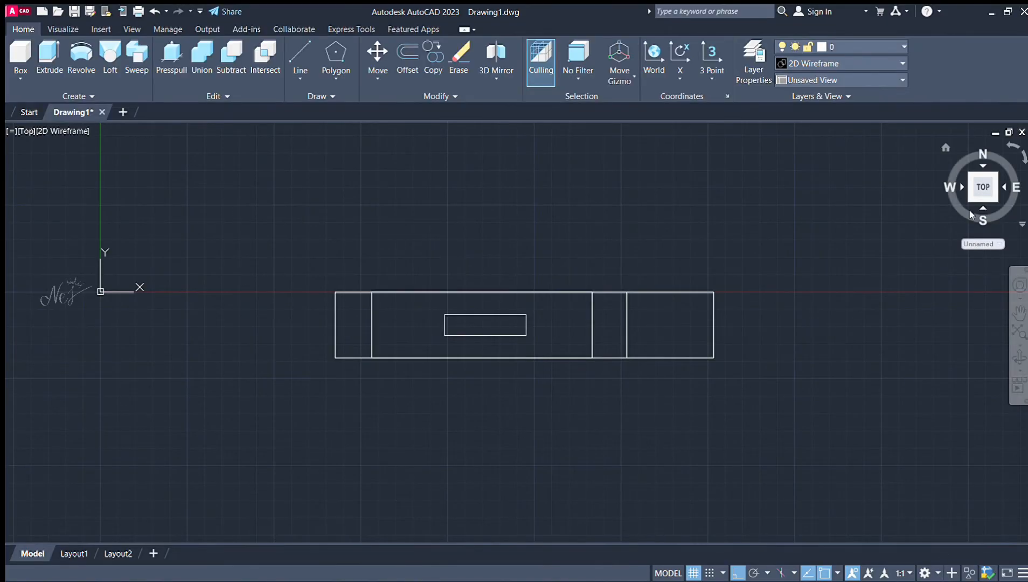
pyautogui.click(968, 202)
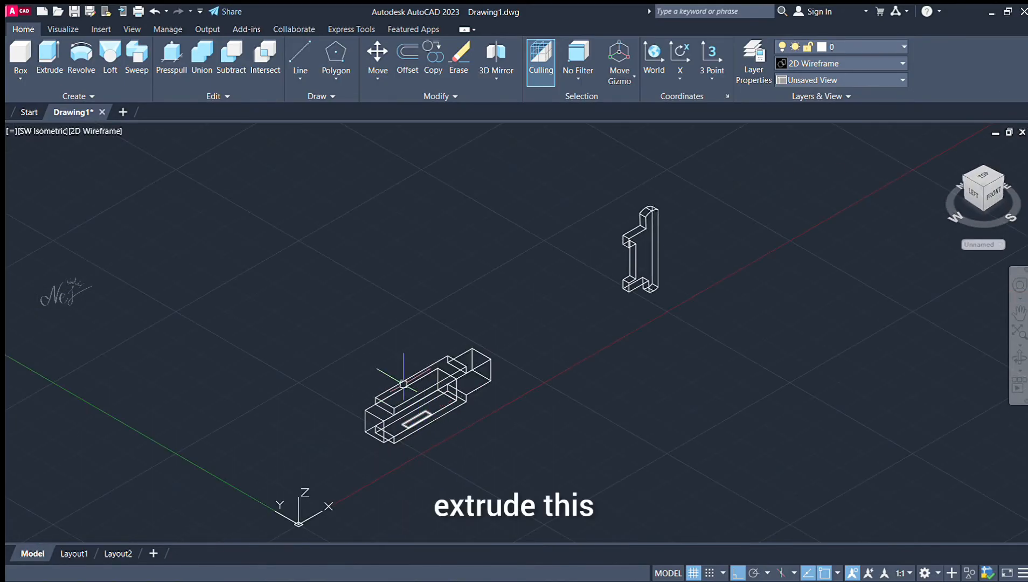
pyautogui.scroll(2, 383, 456)
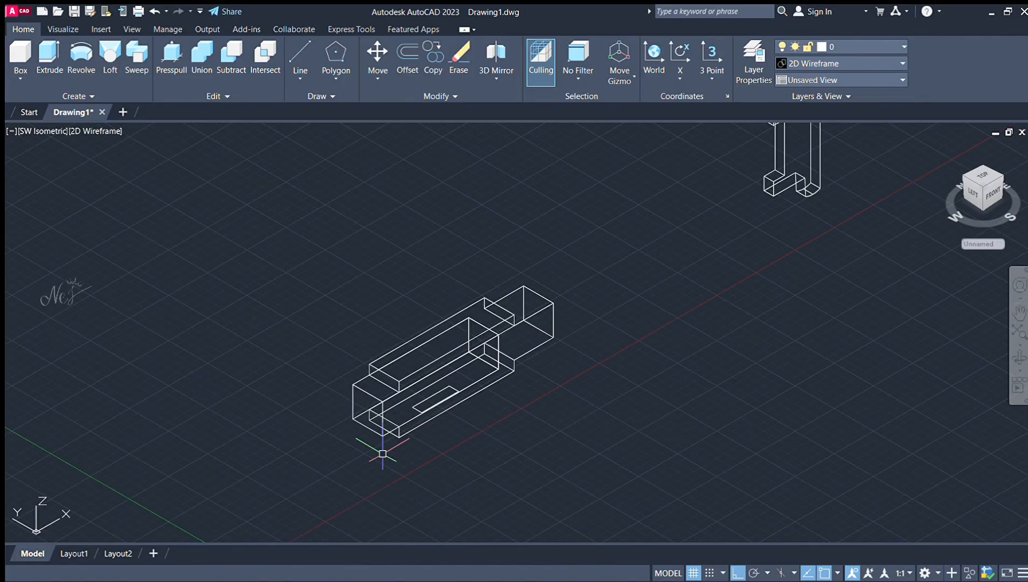
pyautogui.scroll(2, 383, 454)
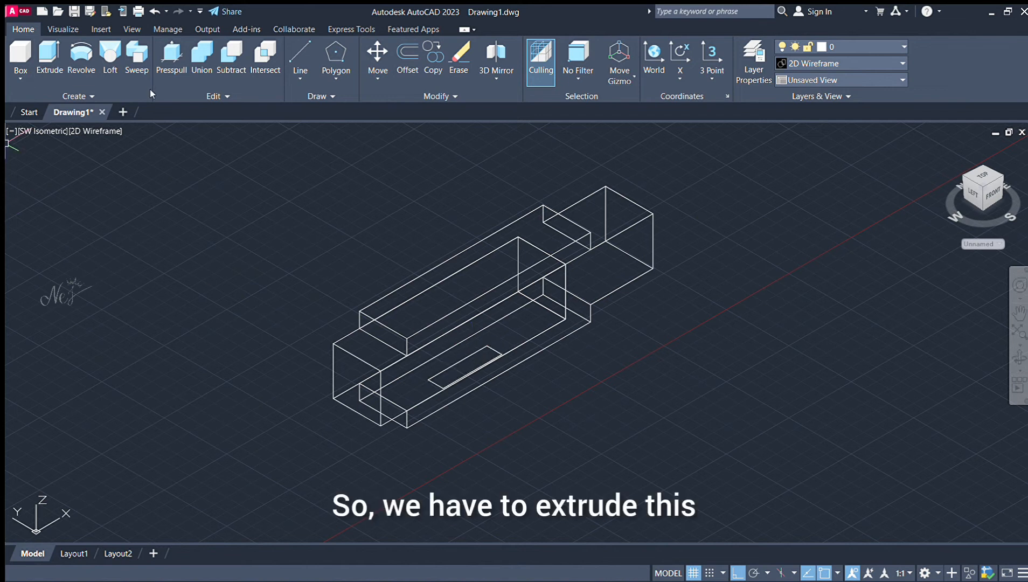
pyautogui.click(49, 54)
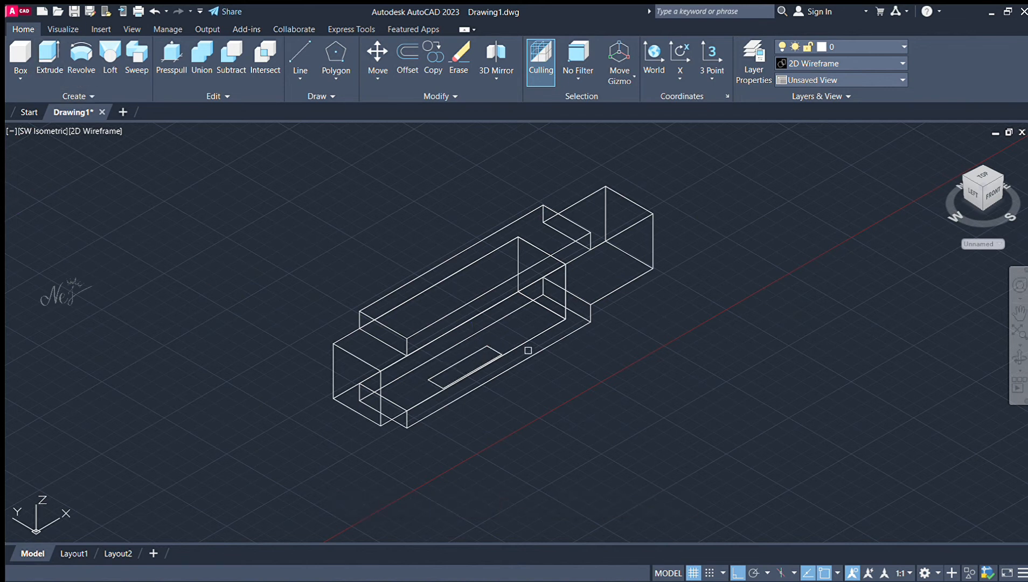
pyautogui.click(480, 349)
pyautogui.press('Return')
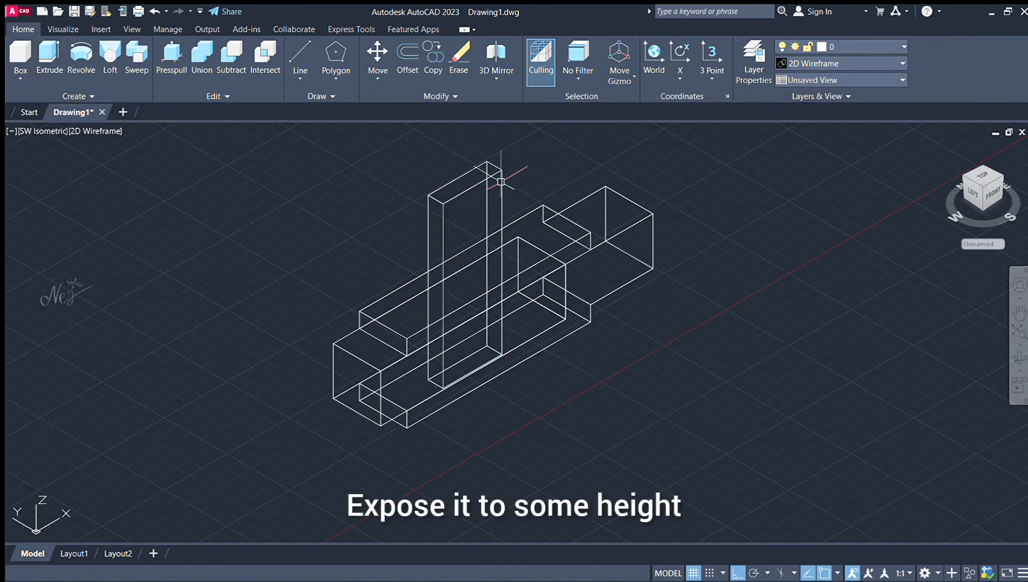
pyautogui.click(440, 192)
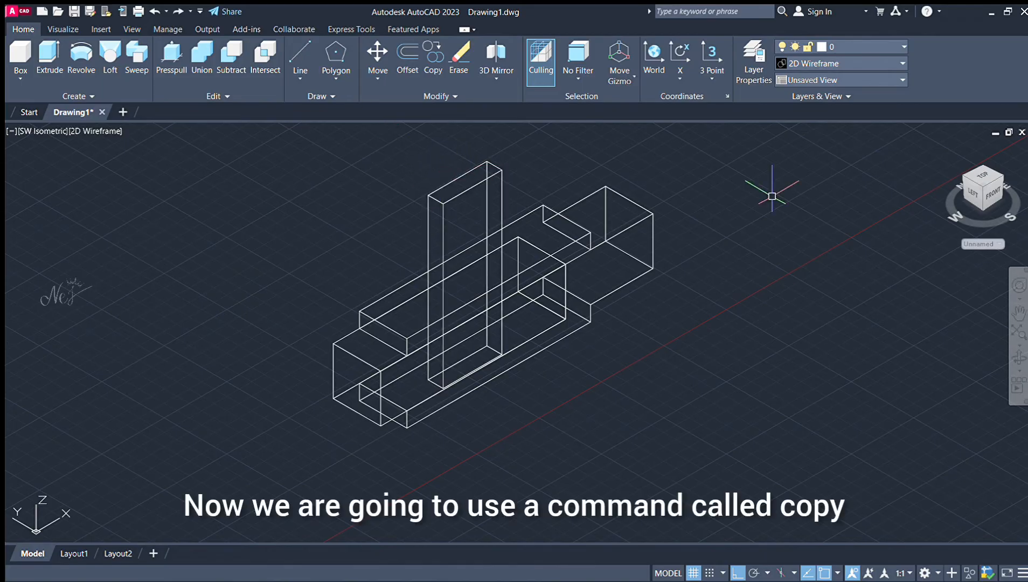
# Step: Copy the extruded slot block by its lower front corner to a free spot beyond the fork's shank, along the joint's axis
pyautogui.click(432, 57)
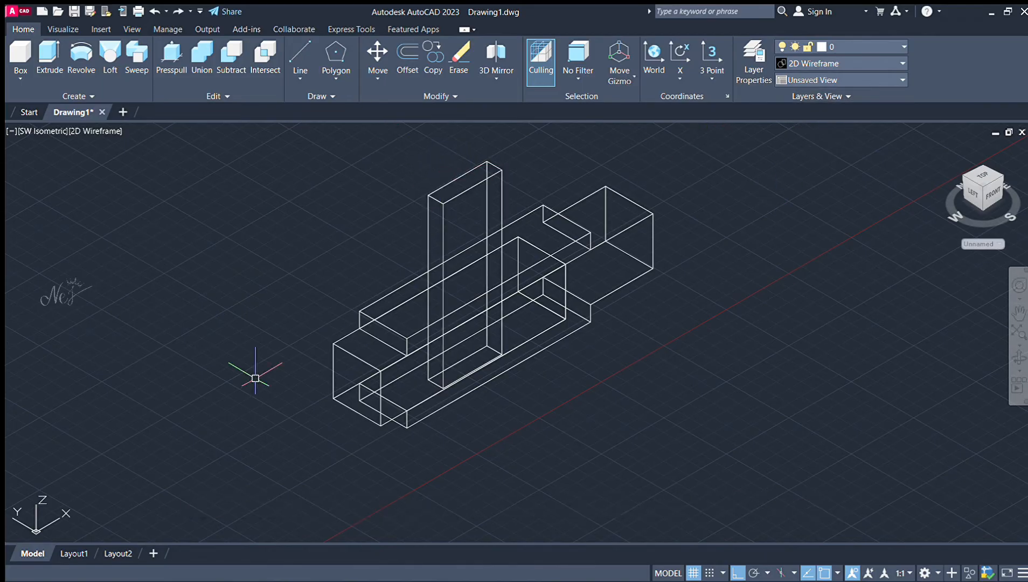
pyautogui.click(436, 197)
pyautogui.press('Return')
pyautogui.click(443, 388)
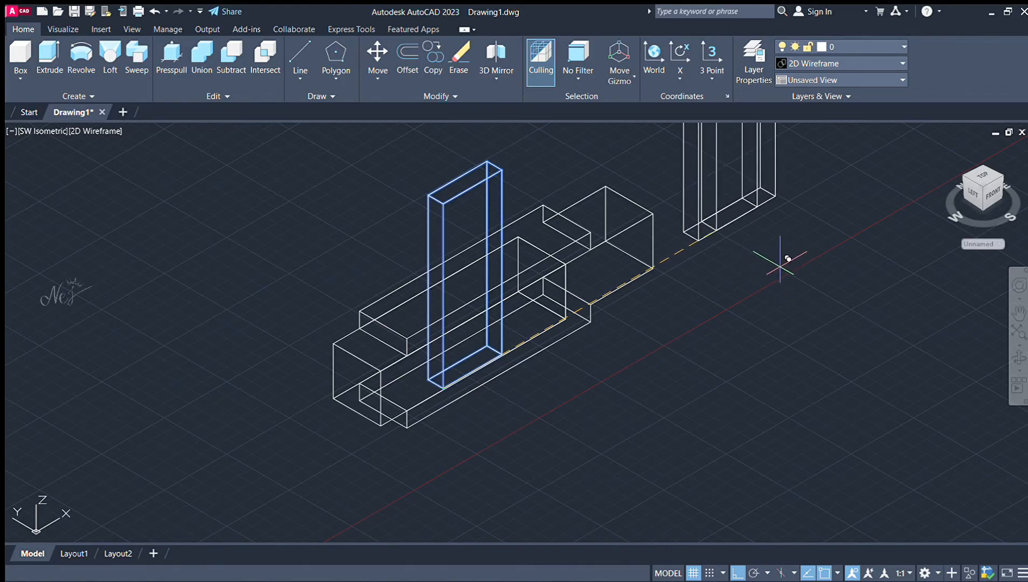
pyautogui.press('Escape')
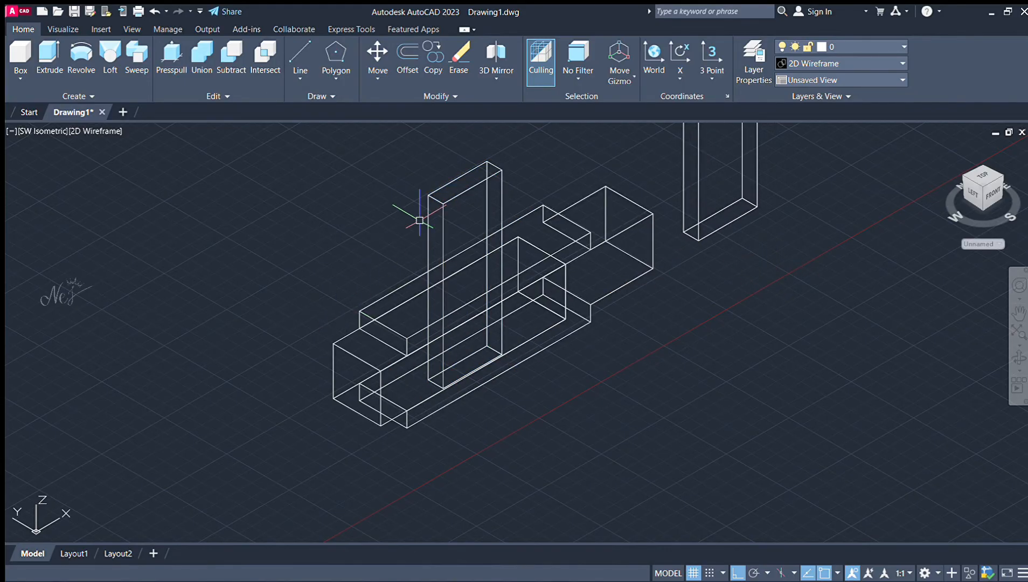
pyautogui.click(229, 53)
pyautogui.click(429, 210)
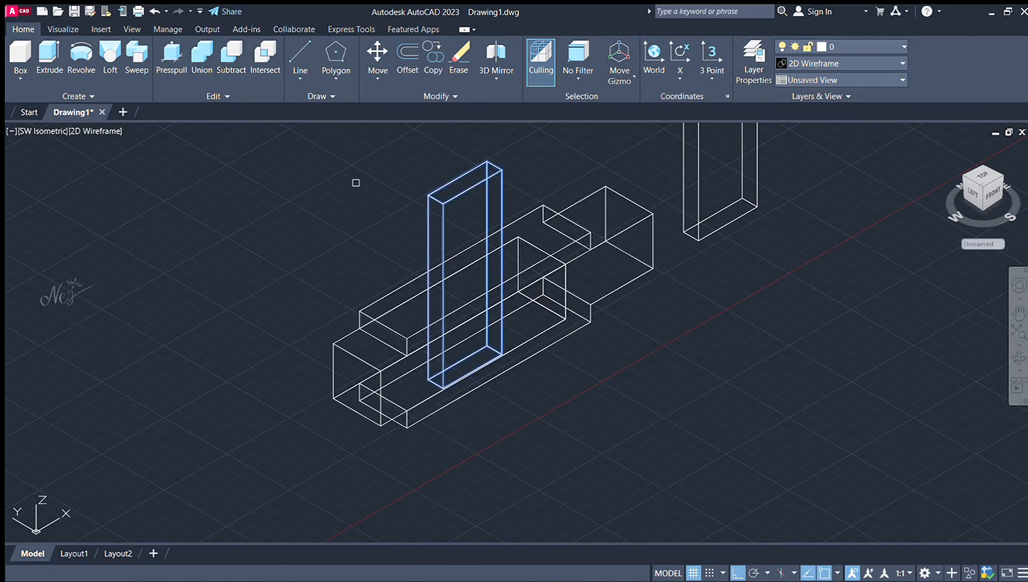
pyautogui.press('Escape')
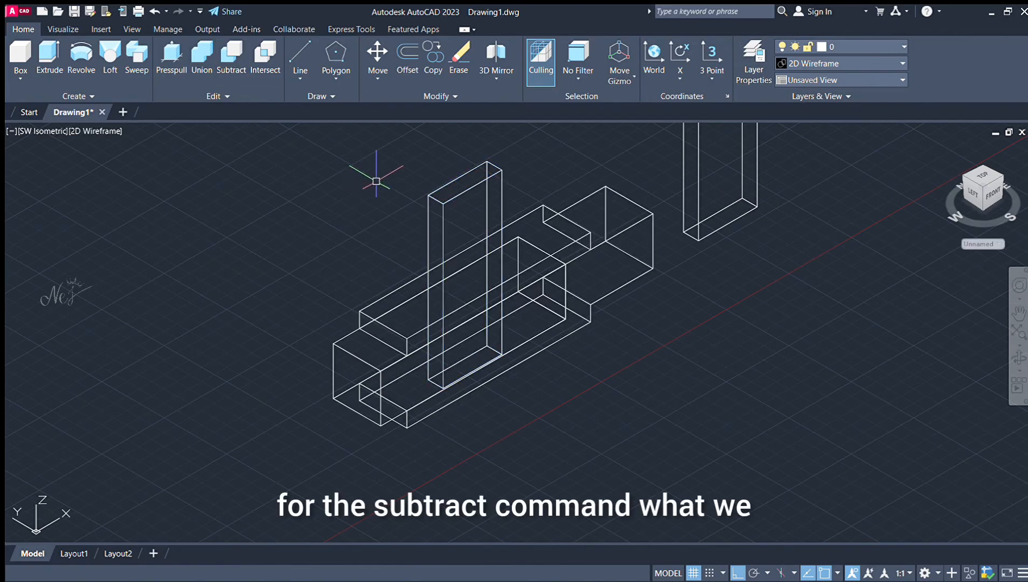
# Step: Subtract the original slot block from the fork to cut the cotter slot through both arms
pyautogui.click(231, 53)
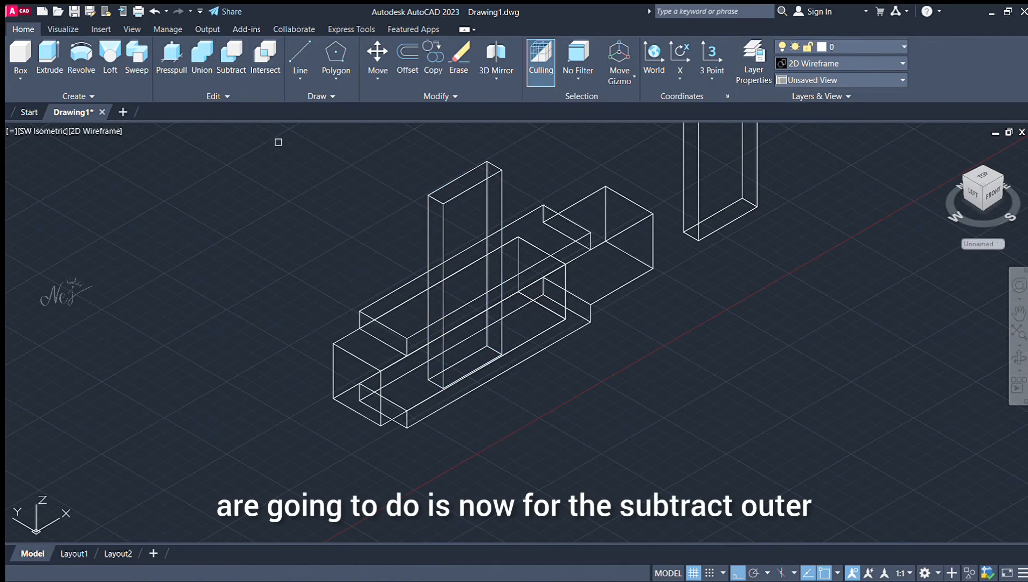
pyautogui.click(413, 281)
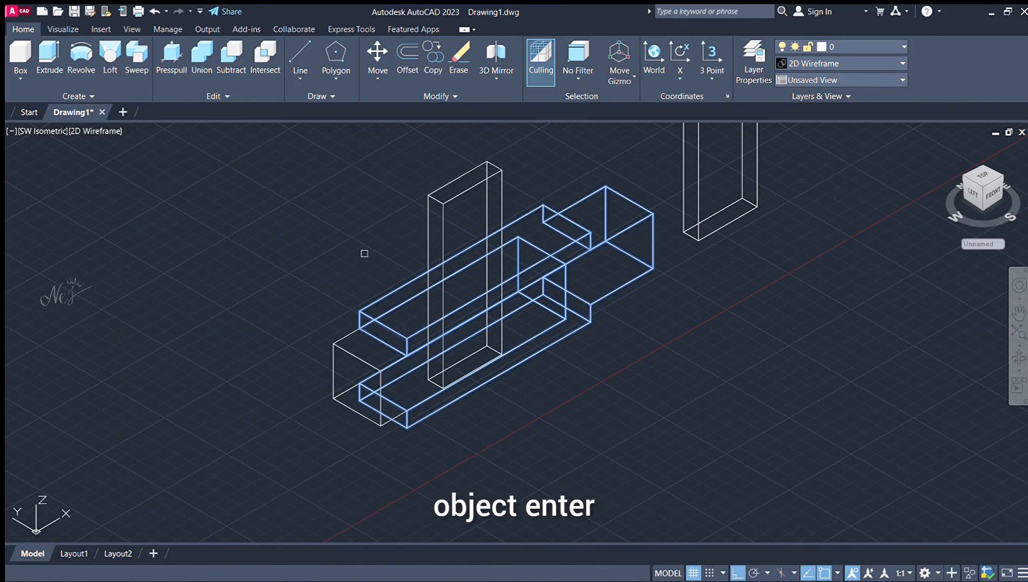
pyautogui.click(442, 216)
pyautogui.press('Return')
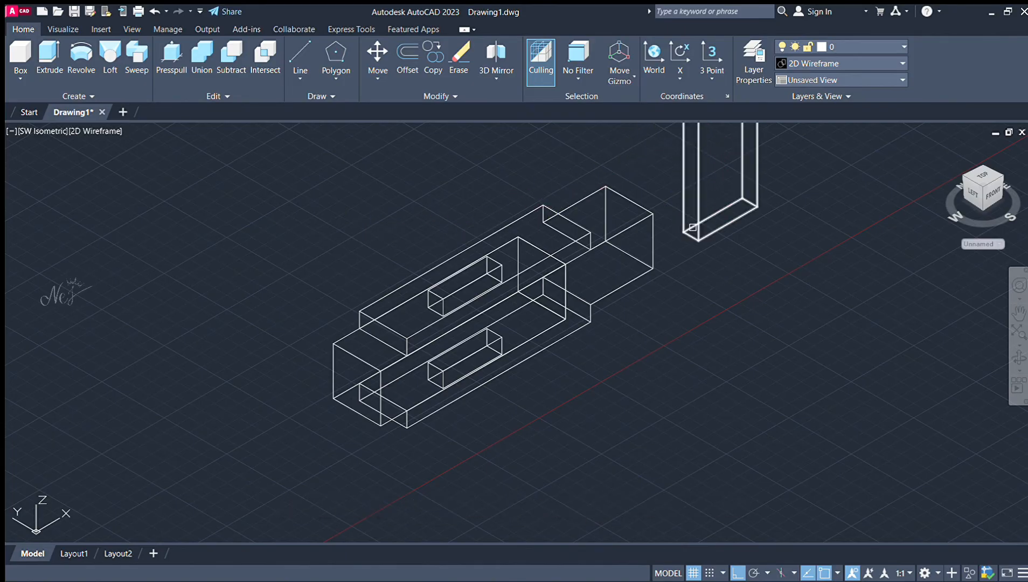
# Step: Move the copied slot block by its lower front corner onto the matching lower corner of the fork's slot
pyautogui.click(697, 232)
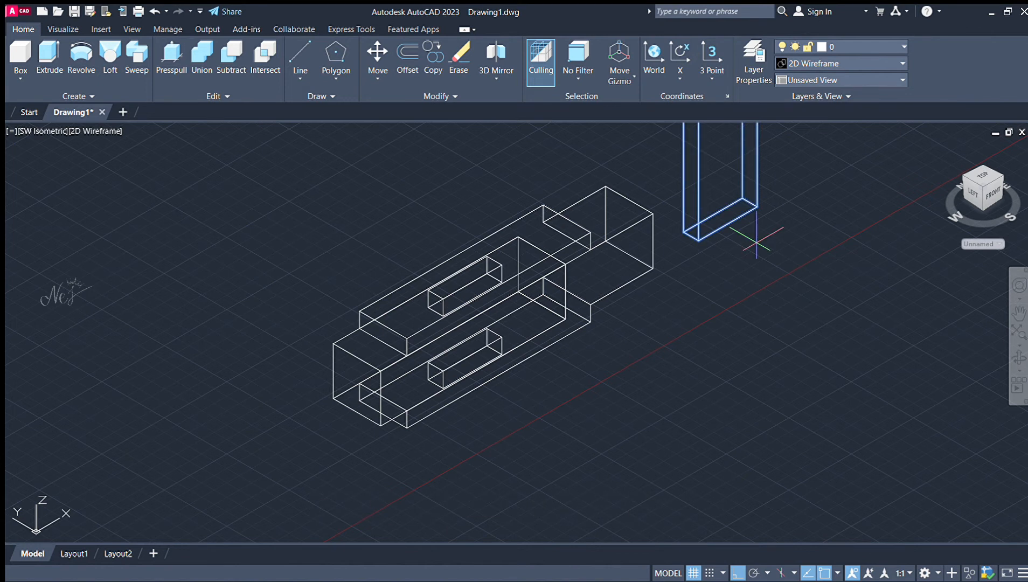
pyautogui.write('m')
pyautogui.press('Return')
pyautogui.click(698, 241)
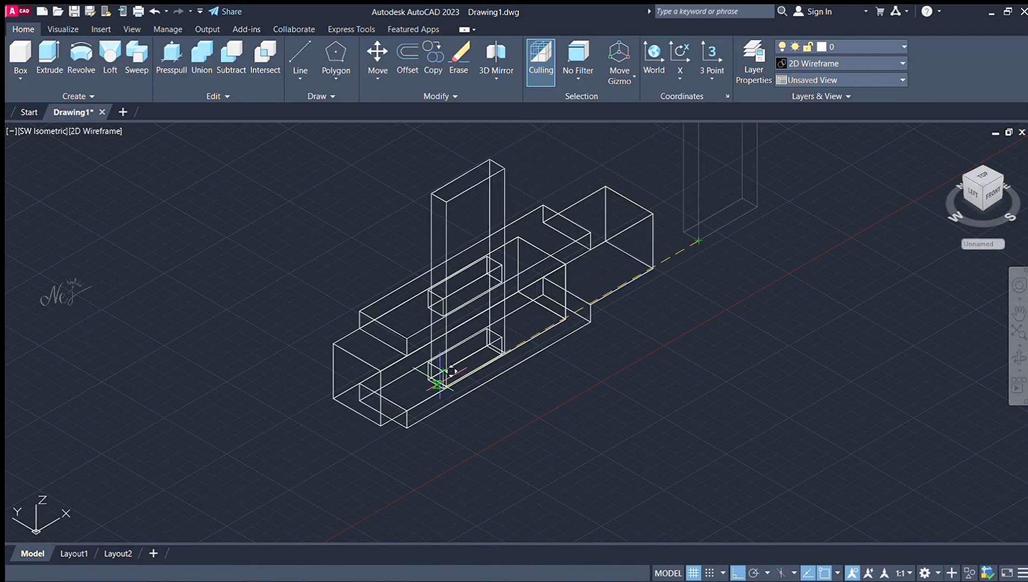
pyautogui.click(445, 388)
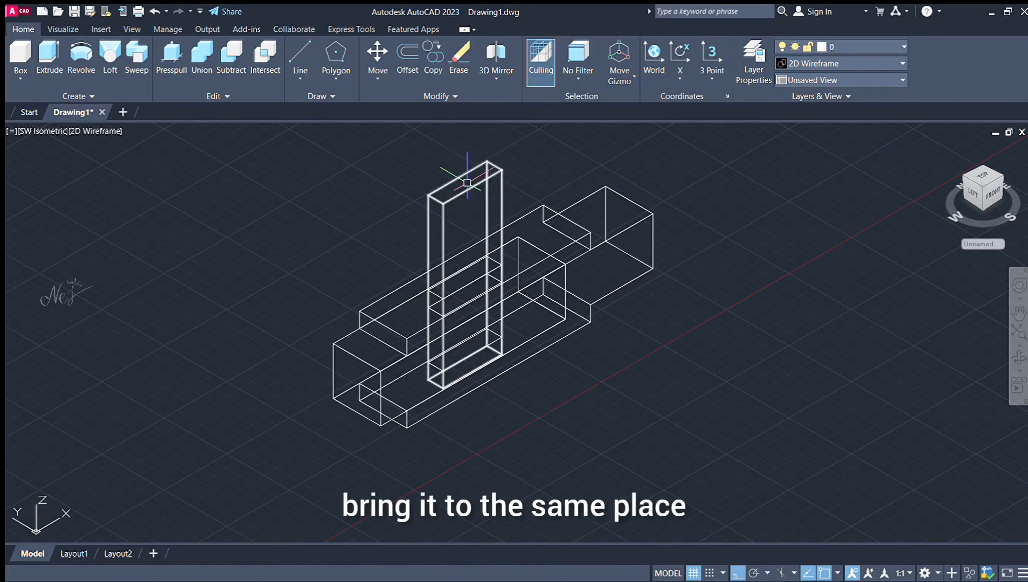
# Step: Subtract the moved slot block from the rectangular part inside the fork
pyautogui.click(226, 57)
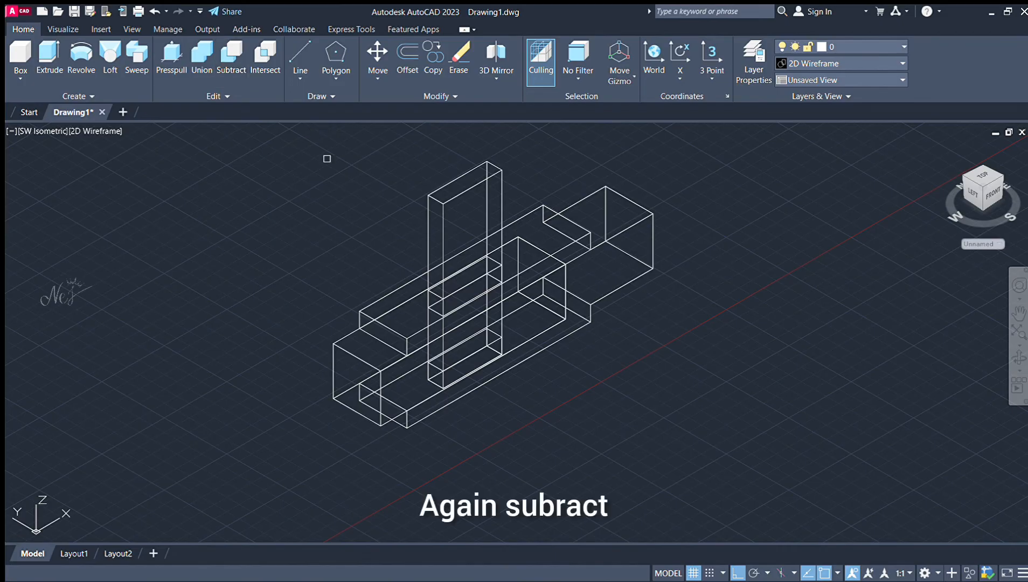
pyautogui.click(351, 333)
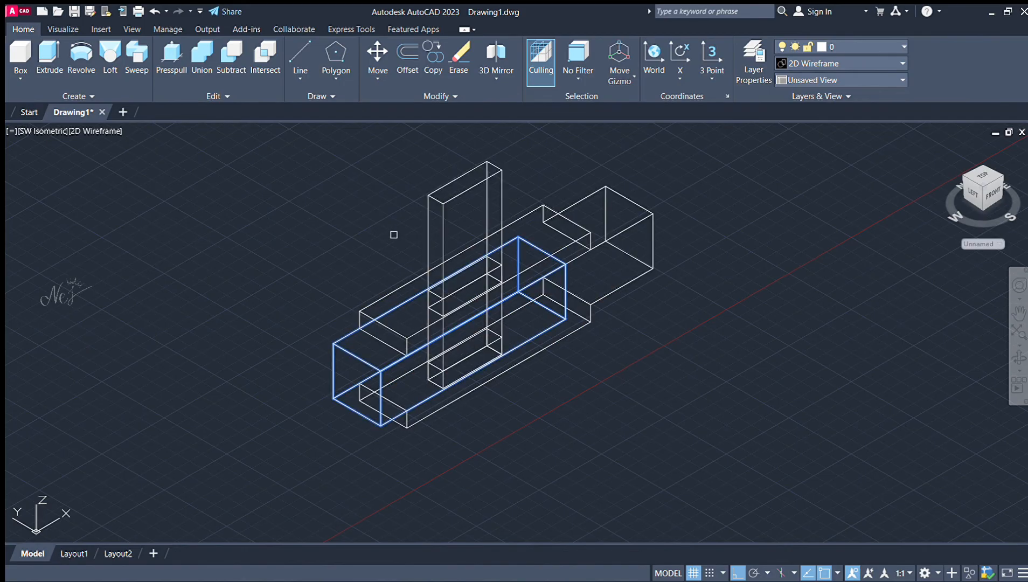
pyautogui.press('Return')
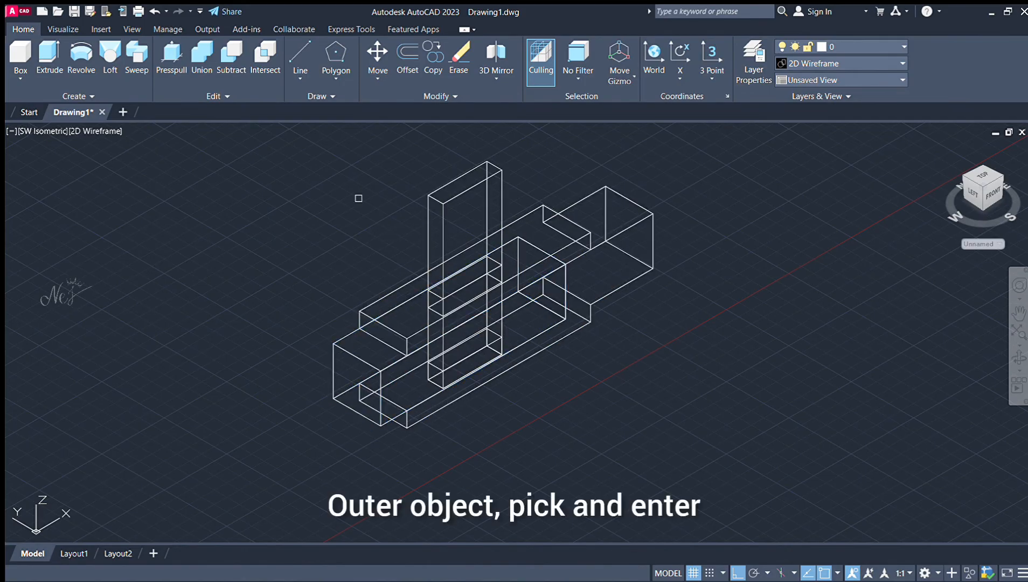
pyautogui.click(447, 201)
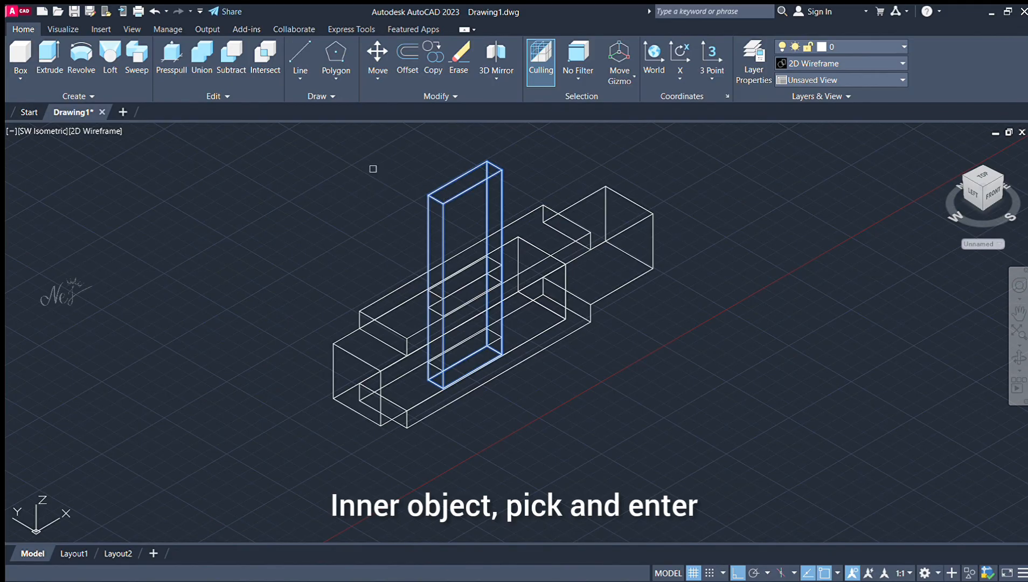
pyautogui.press('Return')
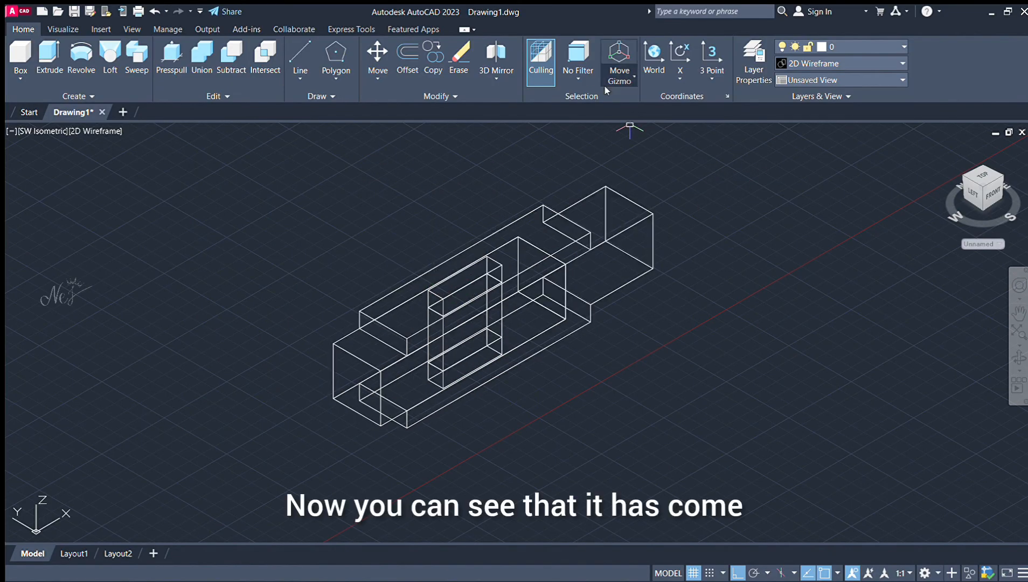
# Step: Set the visual style to Shades of Gray
pyautogui.click(912, 140)
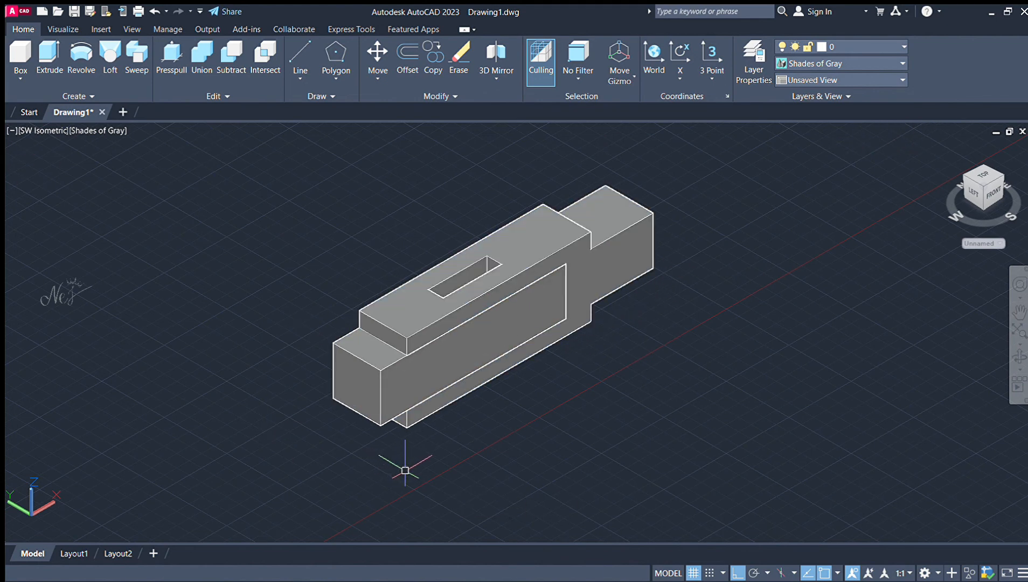
pyautogui.scroll(-6, 512, 355)
pyautogui.scroll(8, 654, 256)
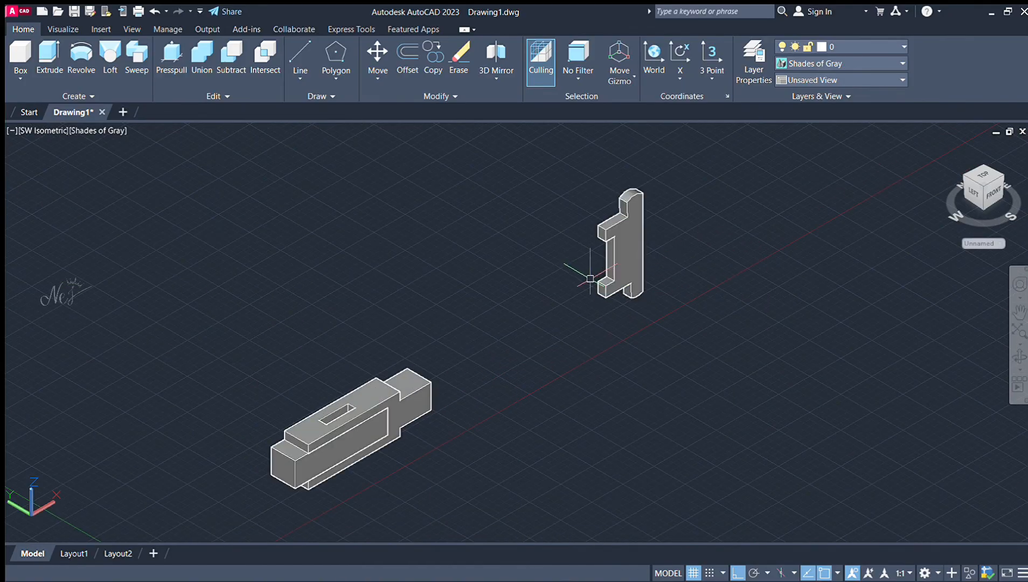
# Step: Move the gib and cotter solid by the inner corner under its upper head onto the matching top corner of the fork's slot
pyautogui.scroll(-4, 640, 219)
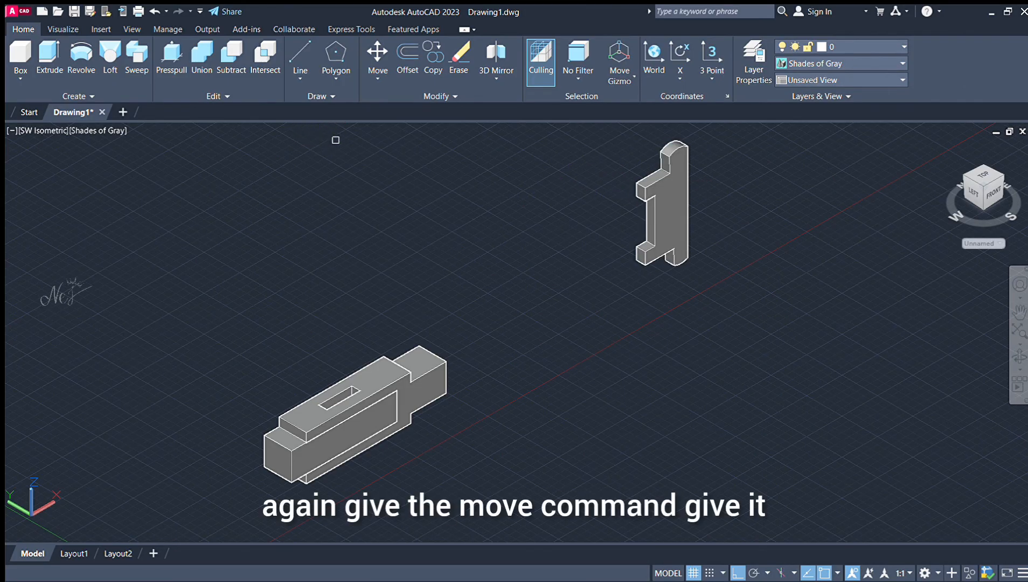
pyautogui.scroll(5, 689, 178)
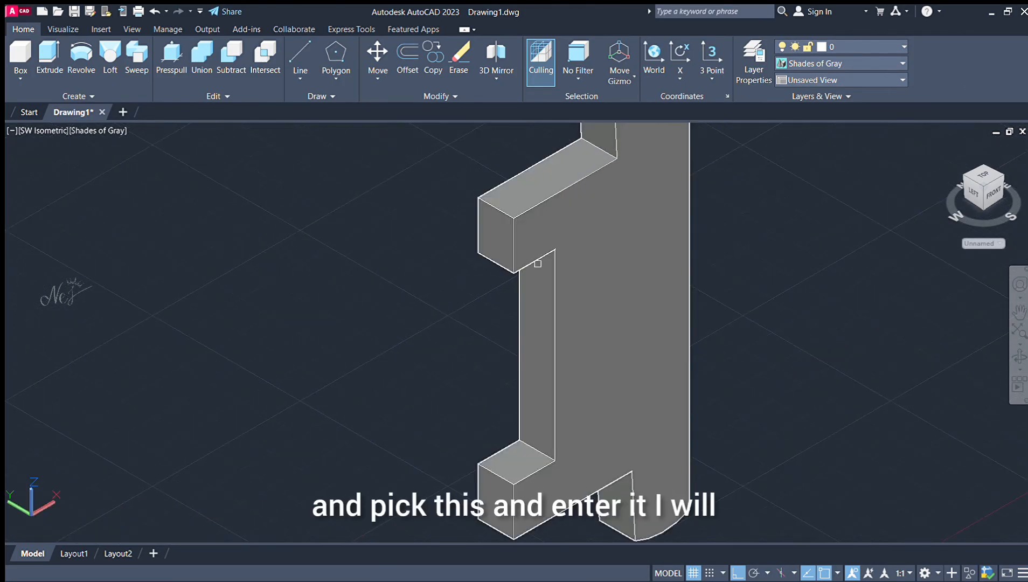
pyautogui.click(563, 251)
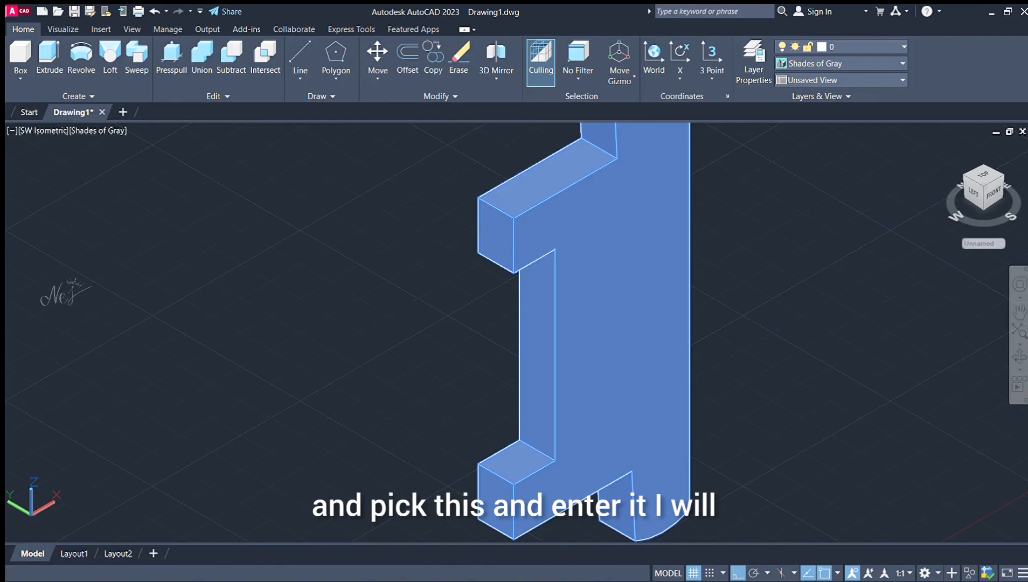
pyautogui.press('Return')
pyautogui.click(560, 248)
pyautogui.scroll(-6, 906, 156)
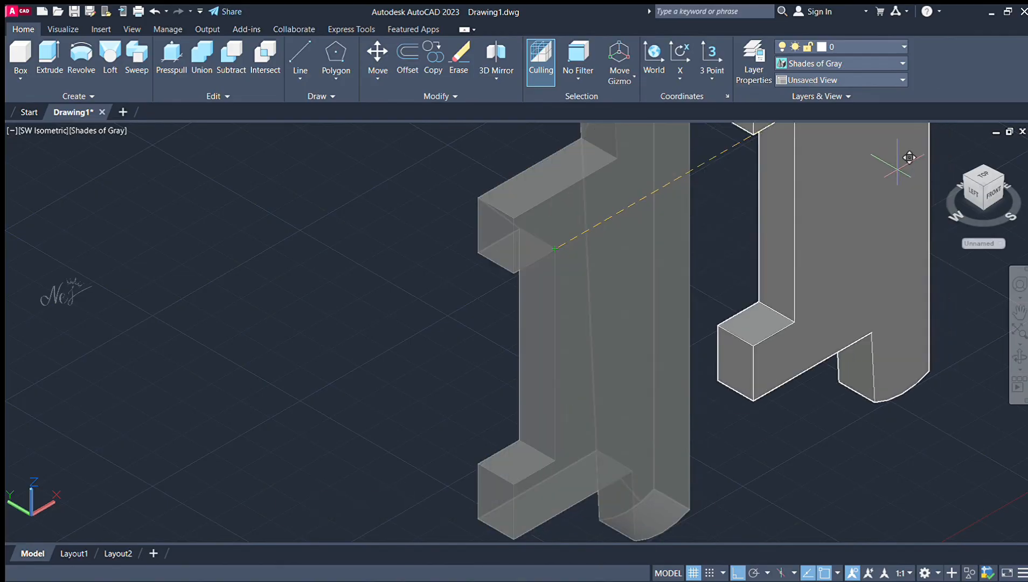
pyautogui.scroll(1, 862, 178)
pyautogui.scroll(6, 603, 345)
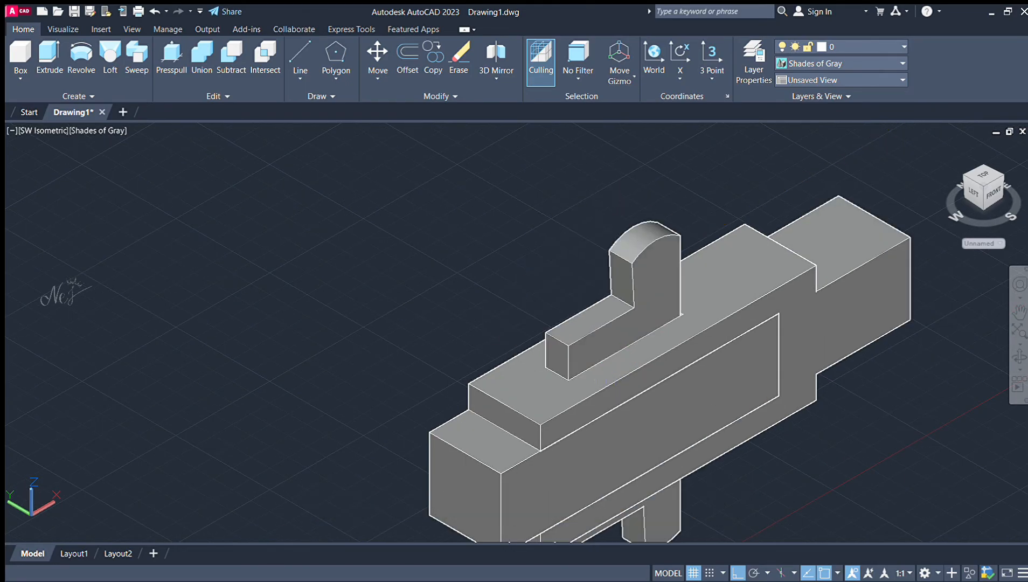
pyautogui.click(655, 341)
# Step: Switch to the front view and check how the gib and cotter sits in the assembled joint
pyautogui.scroll(-3, 795, 286)
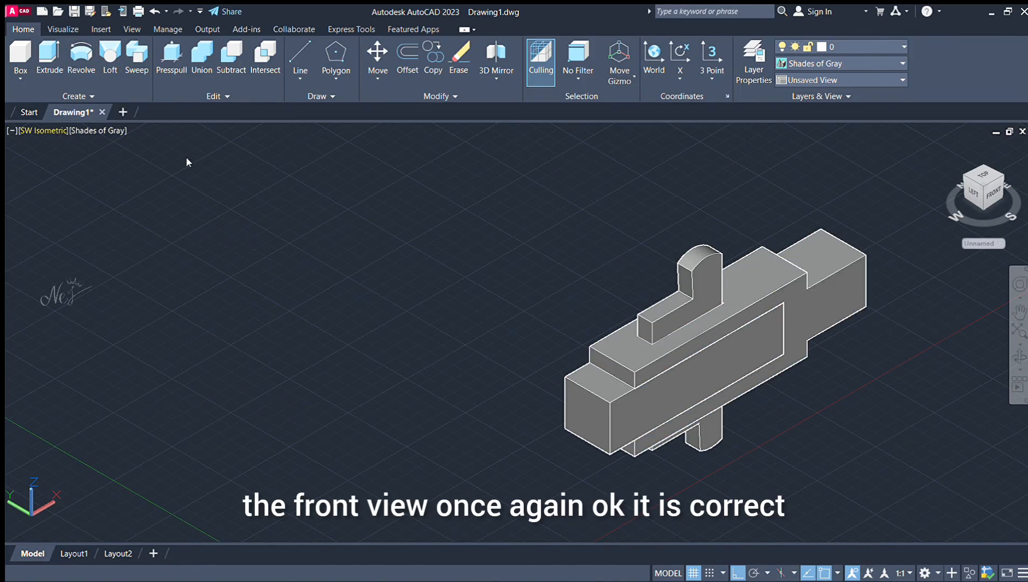
pyautogui.click(121, 215)
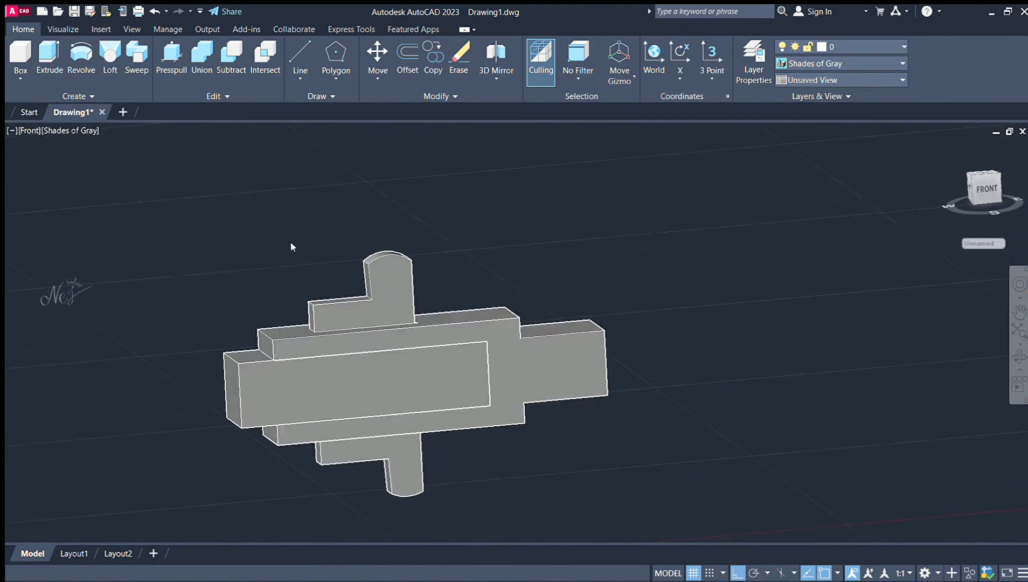
pyautogui.scroll(-4, 395, 316)
pyautogui.scroll(3, 86, 350)
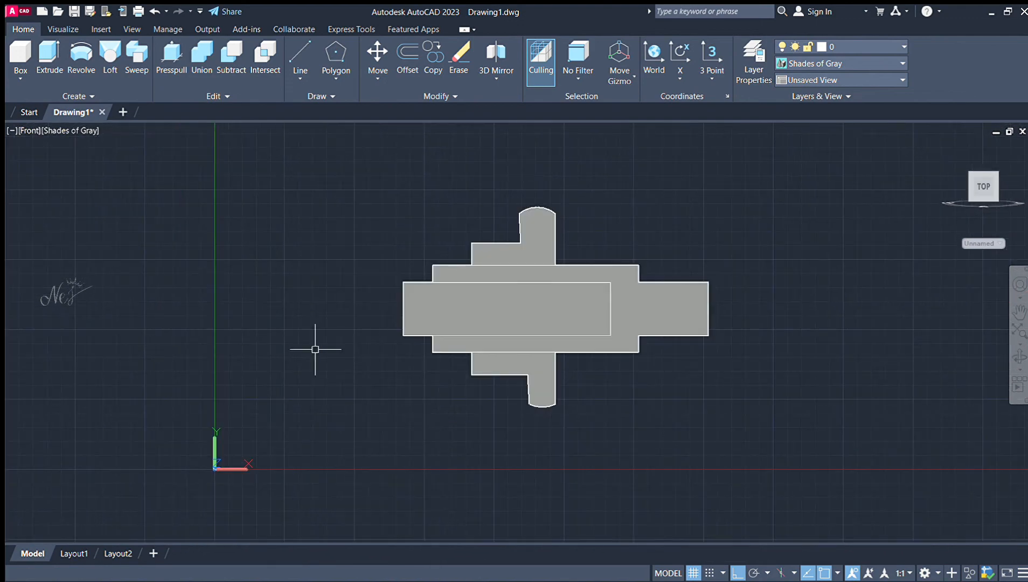
pyautogui.scroll(2, 450, 280)
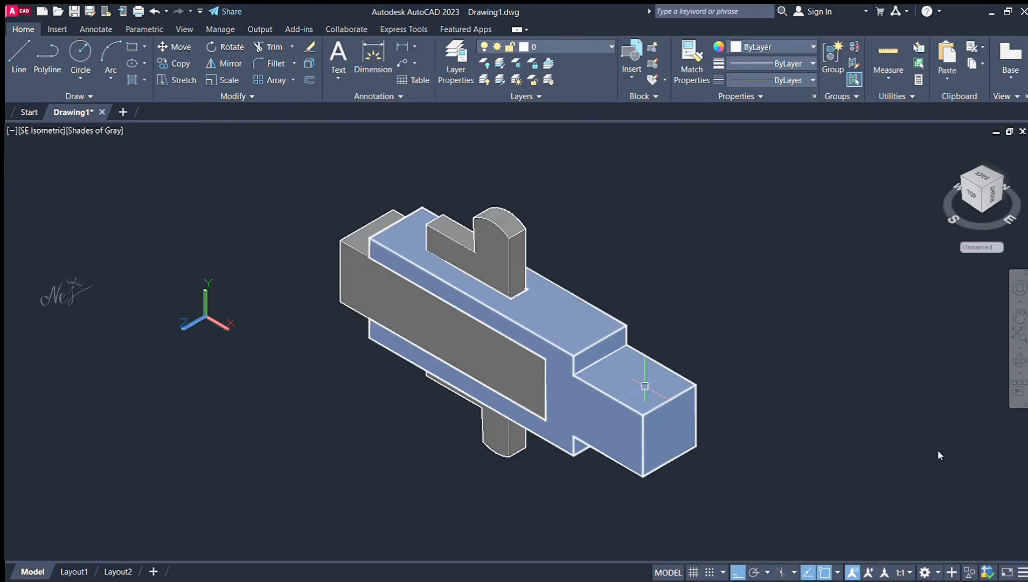